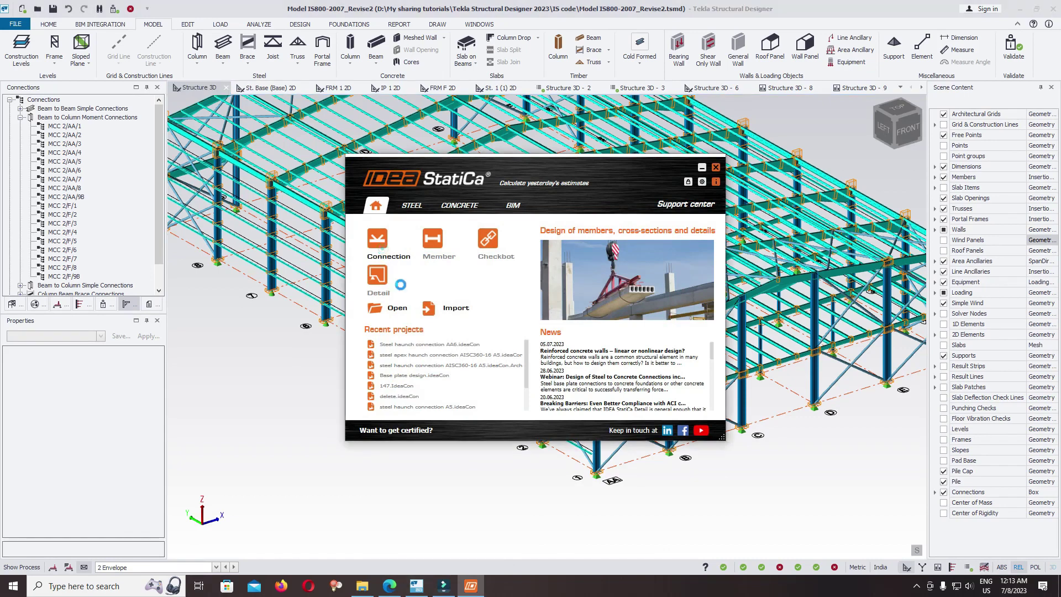
Start a new connection project of the column footing class, using an open-section column and the shear-connection base plate design
click(378, 241)
click(200, 173)
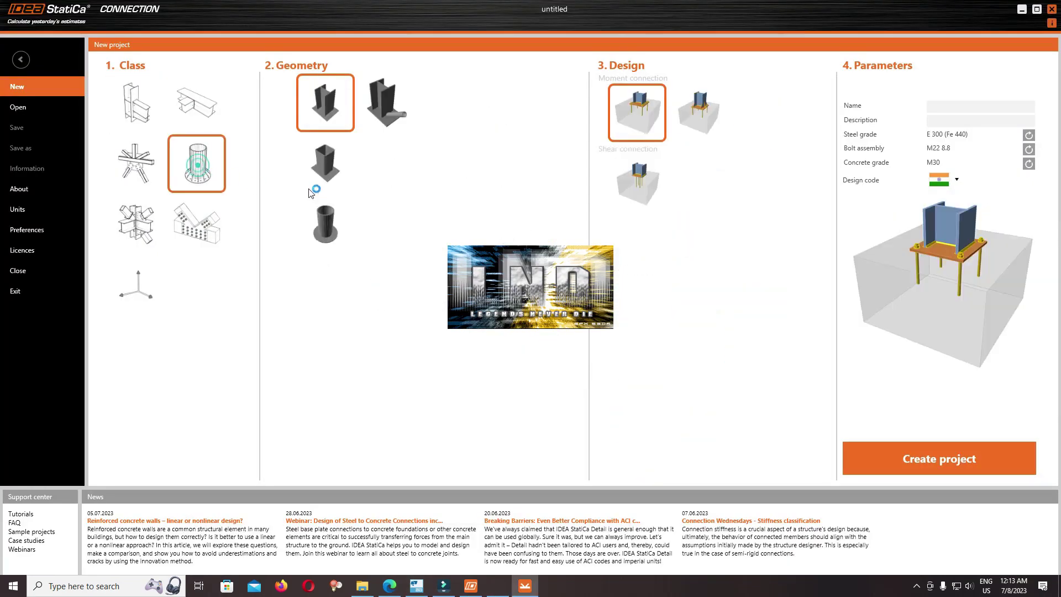
click(624, 170)
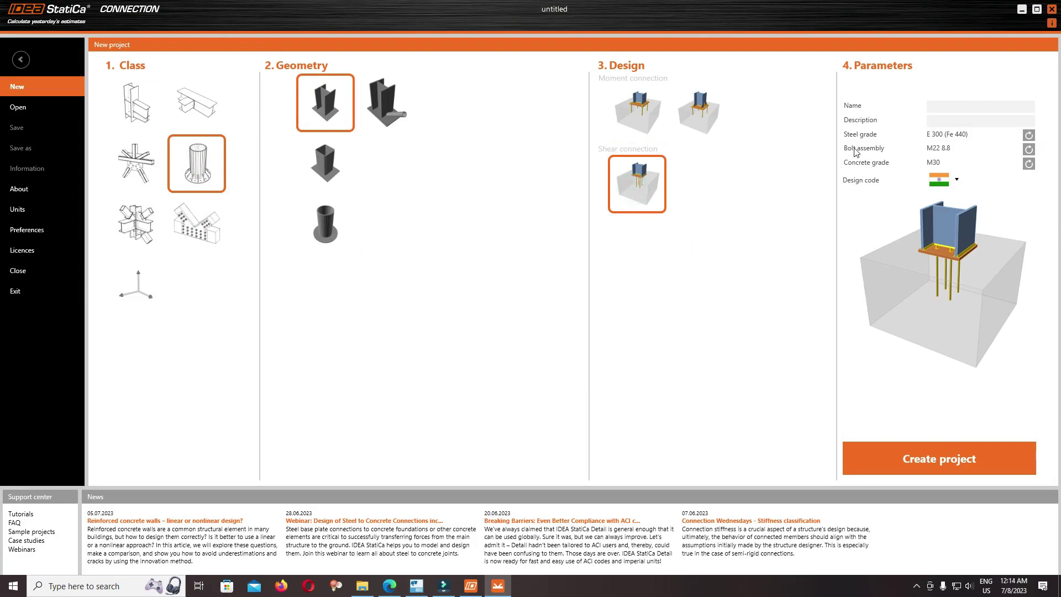
Set the project's steel grade to E 350 (Fe 490) and create the project
click(1029, 135)
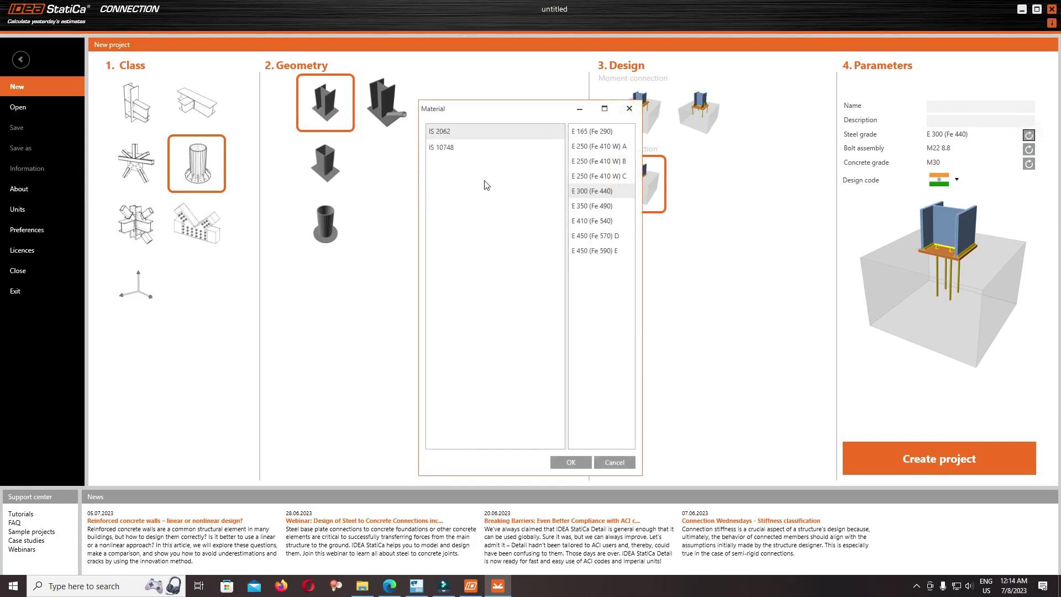
click(591, 206)
click(571, 463)
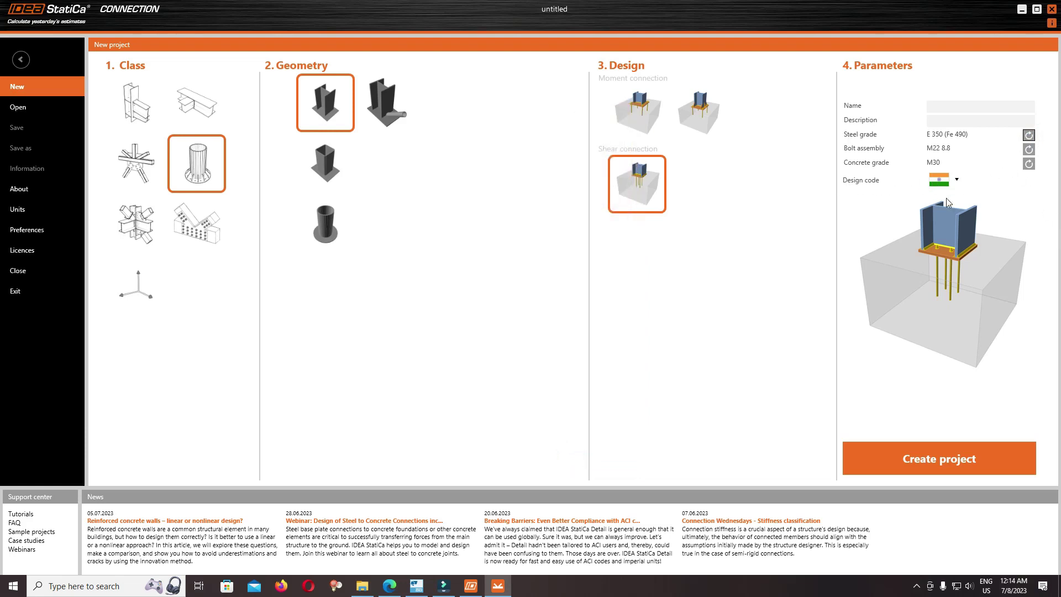
click(904, 455)
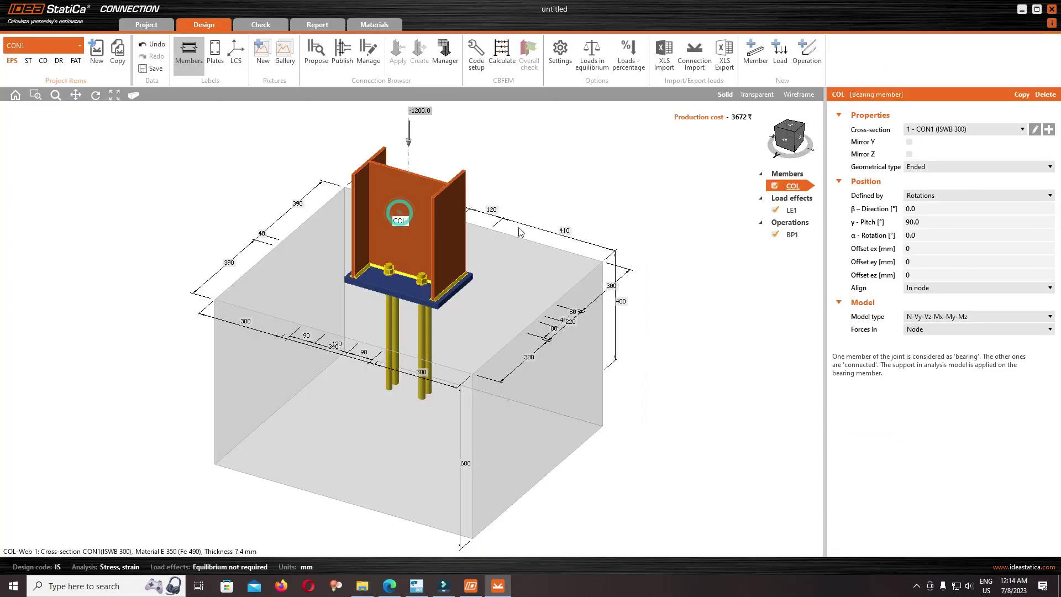
Give the column a new welded I-section 600 mm high with 220 mm wide, 17.5 mm thick flanges and a 9.8 mm thick web
click(1049, 130)
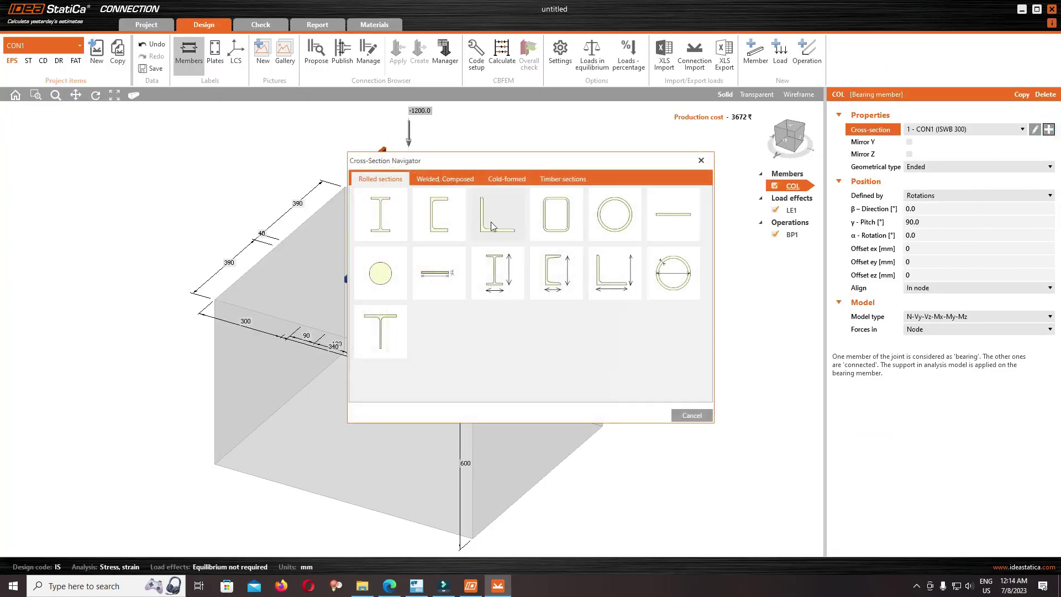
click(429, 175)
click(655, 216)
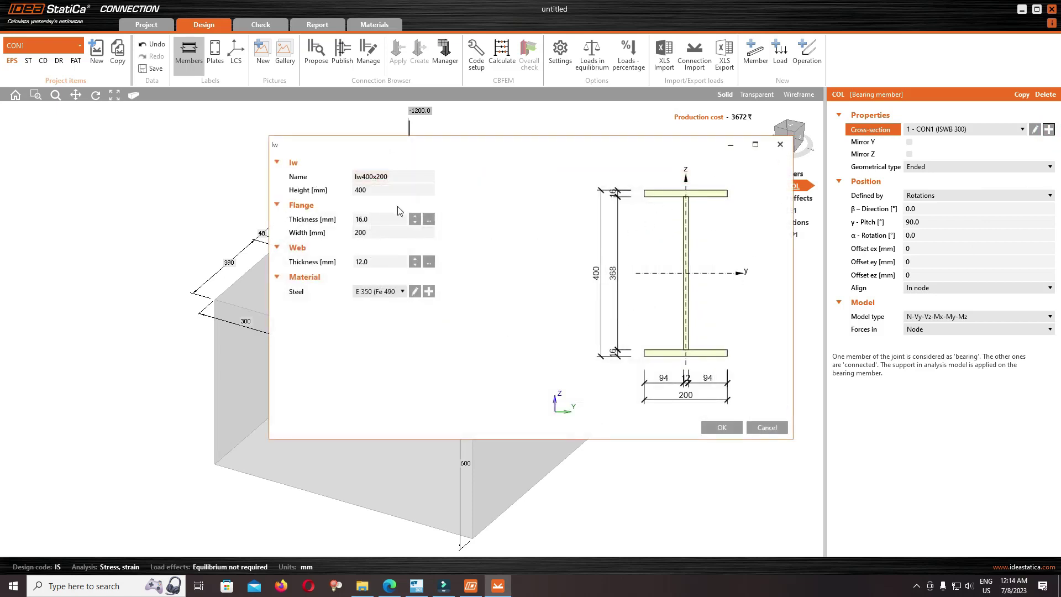
double_click(383, 190)
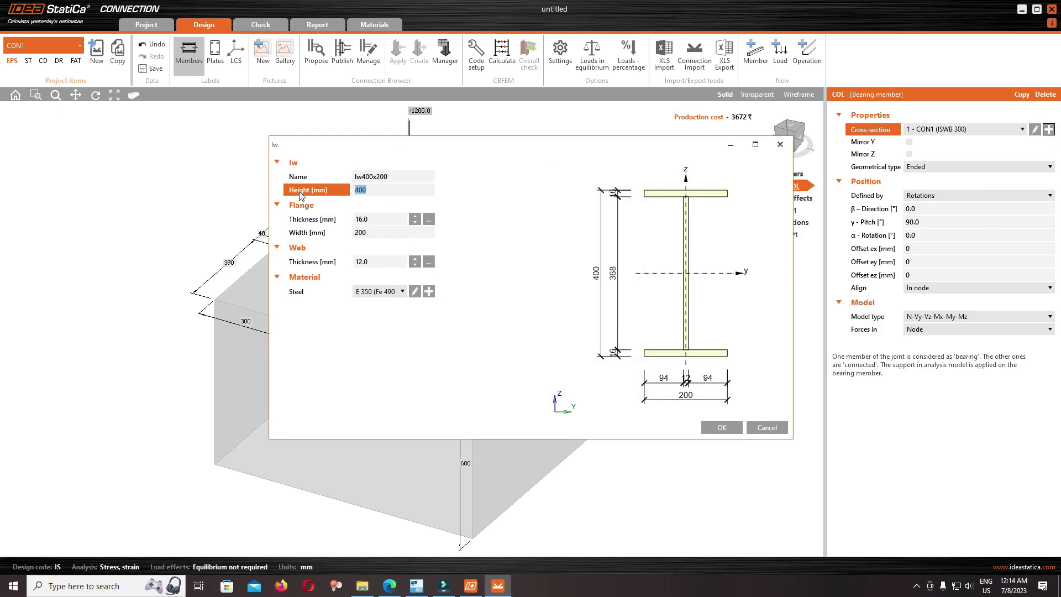
text(6)
double_click(387, 231)
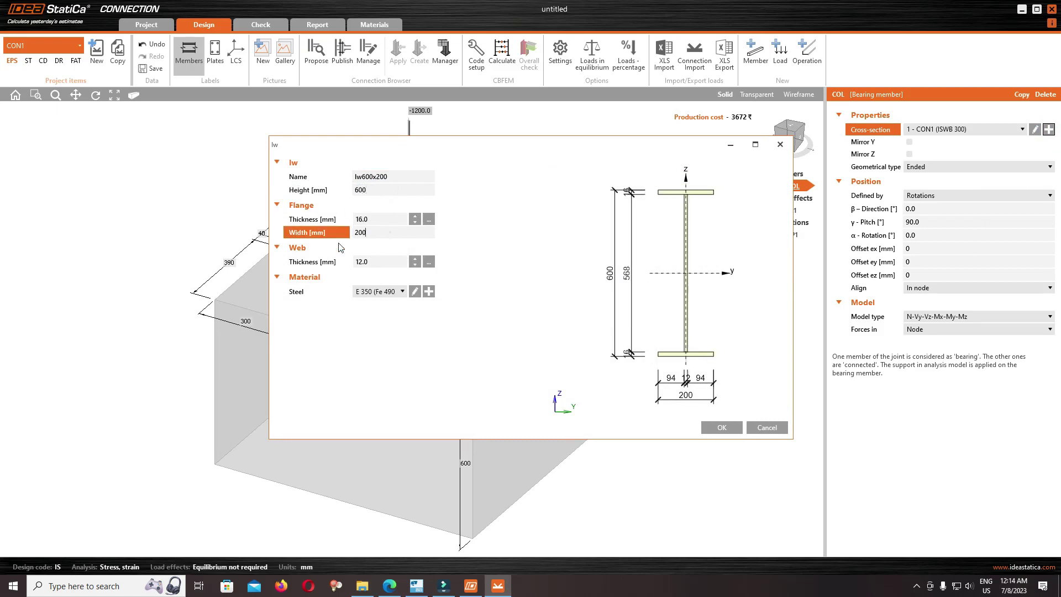
text(220)
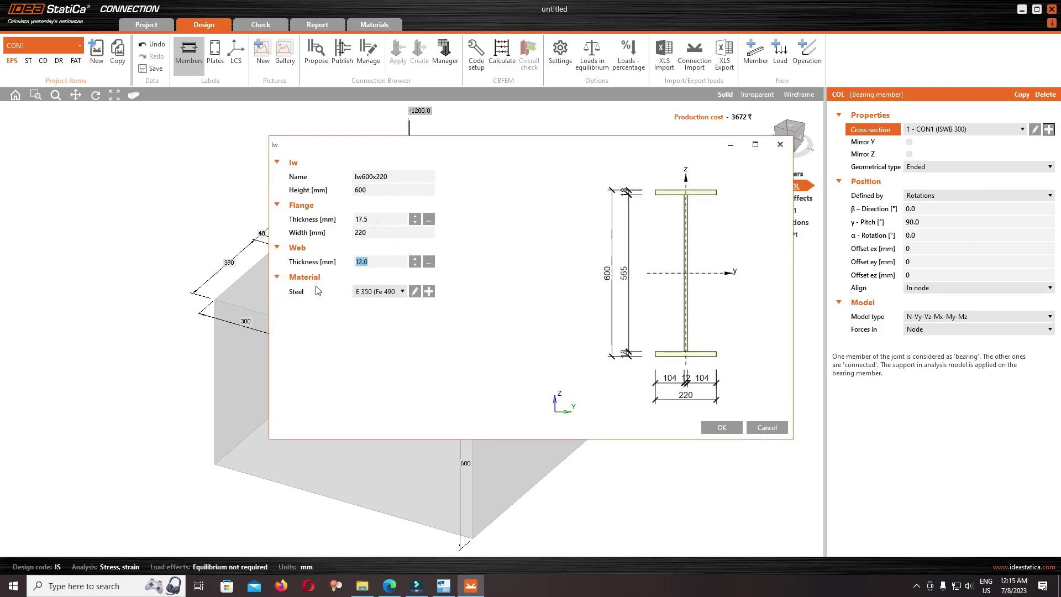
text(9.8)
click(389, 297)
click(524, 324)
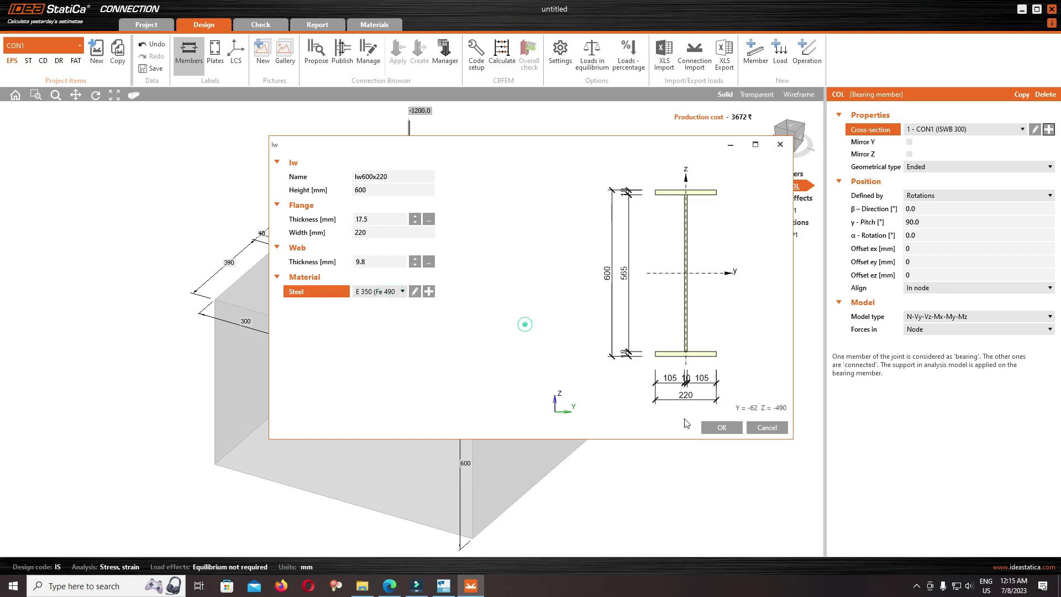
click(718, 428)
Set the base plate's anchor layers to -50 mm for the left layers and -100 mm for the top layers
scroll(453, 310, up, 6)
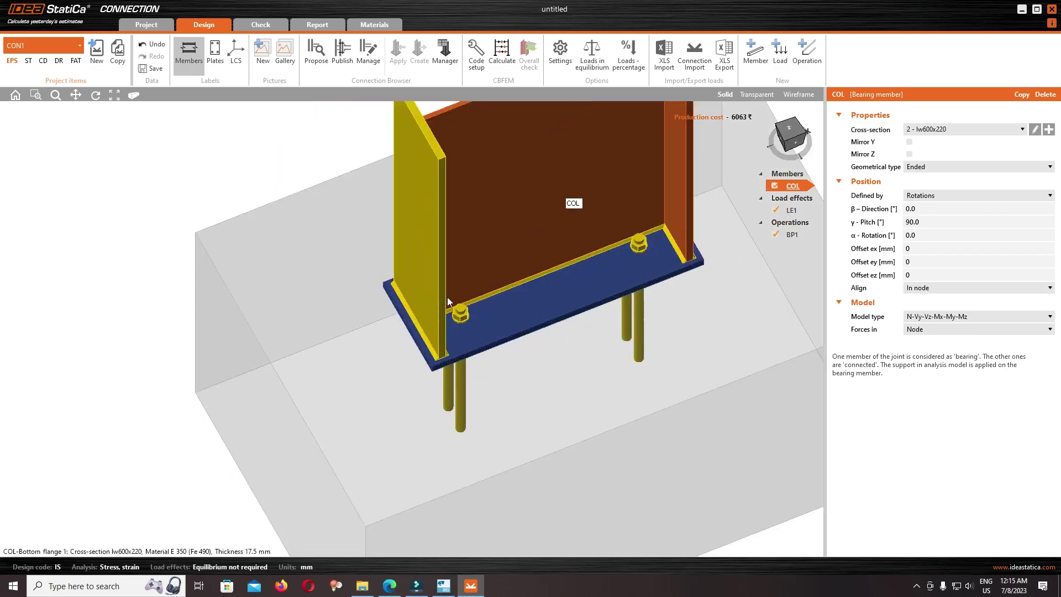
click(467, 331)
click(932, 332)
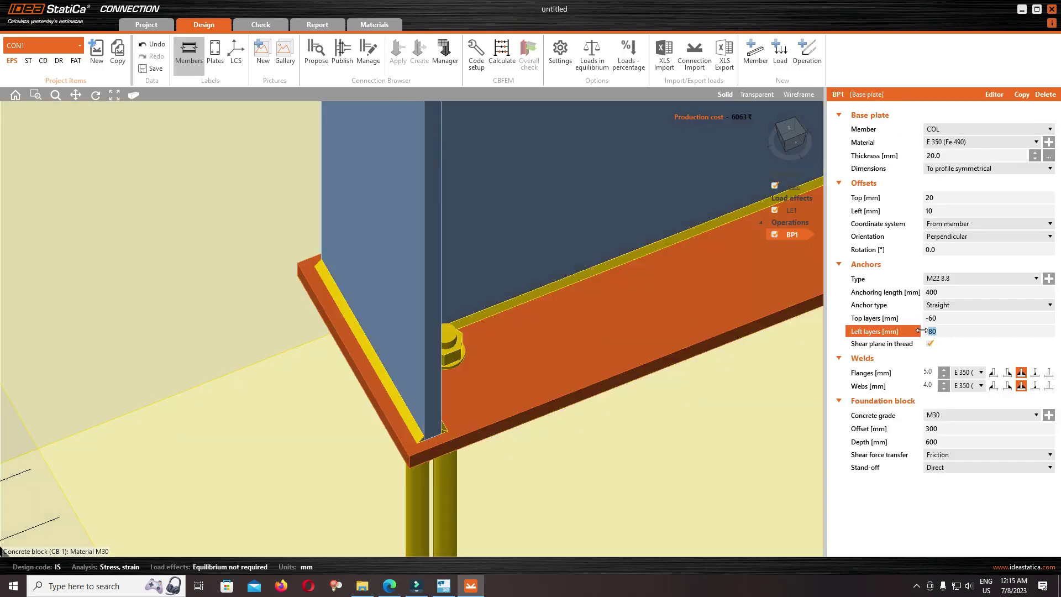
click(967, 319)
double_click(932, 319)
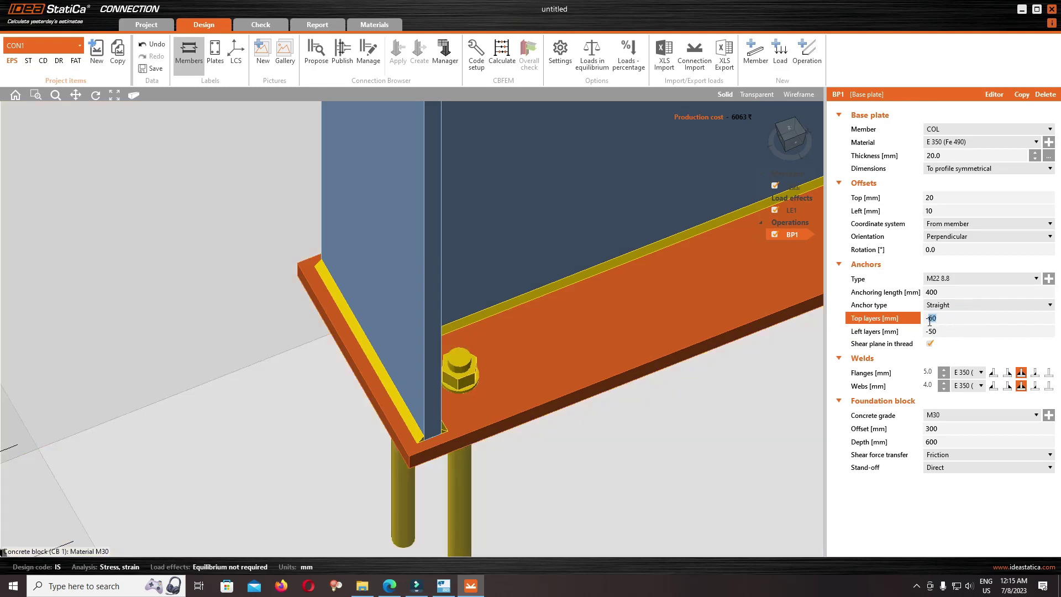
text(80)
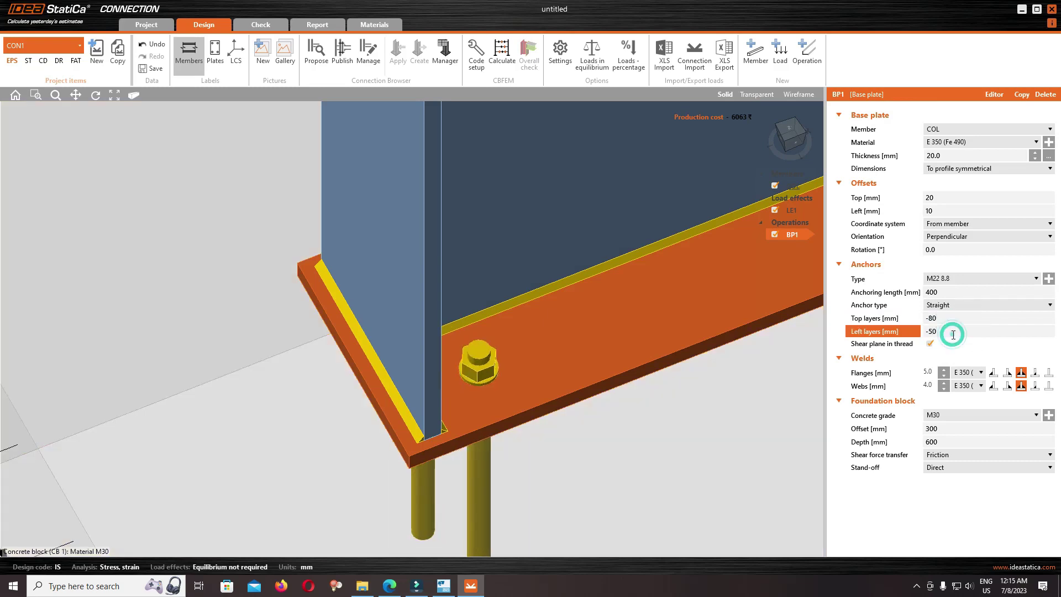
double_click(930, 320)
text(100)
key(Tab)
scroll(599, 378, down, 5)
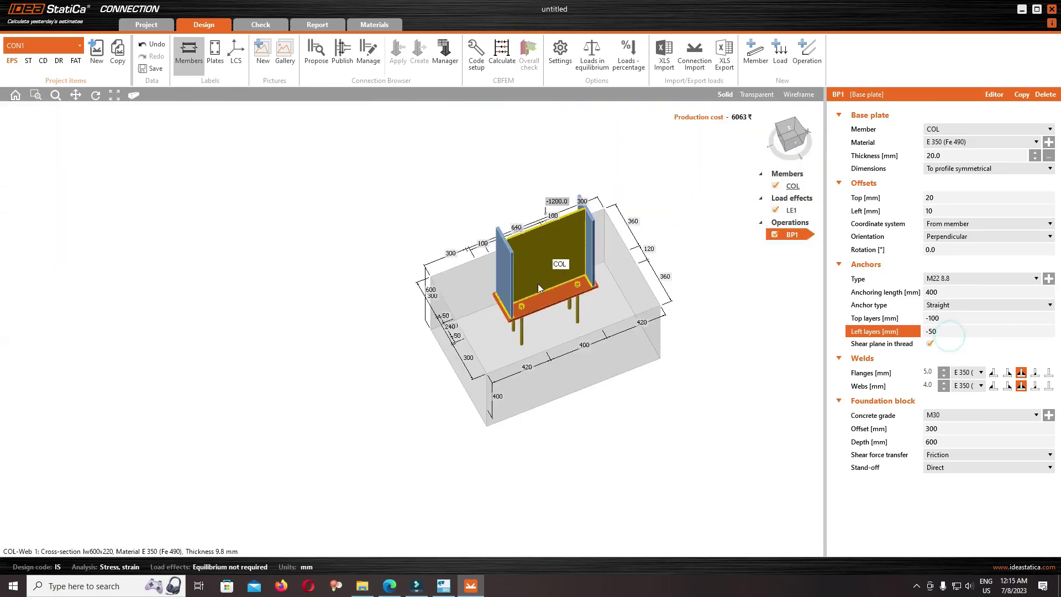
drag(777, 142, 778, 206)
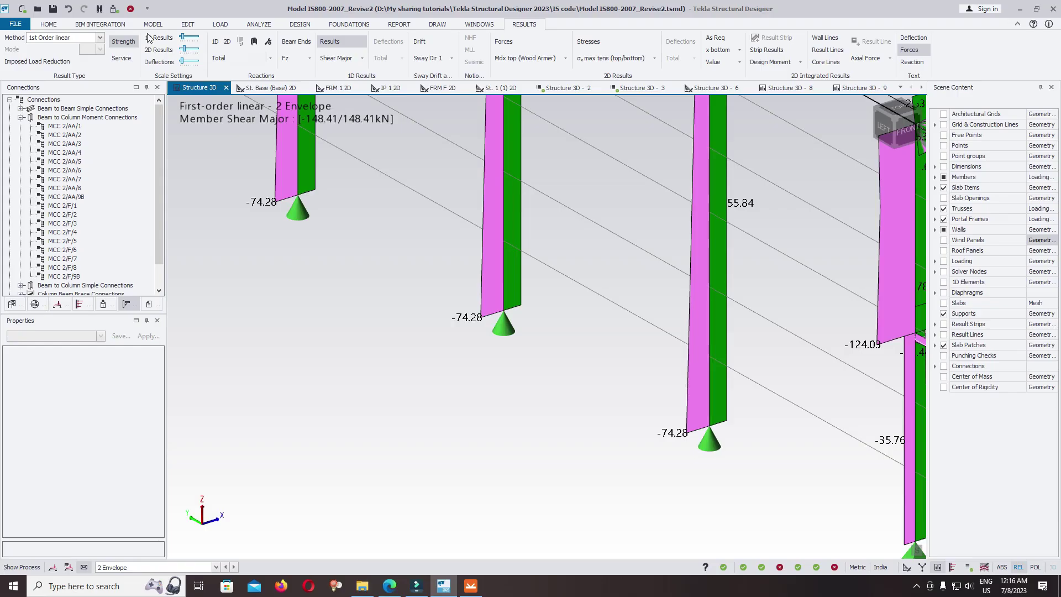
In Tekla Structural Designer, display the 1D support reactions with their values and examine the vertical reaction at the column base
click(184, 37)
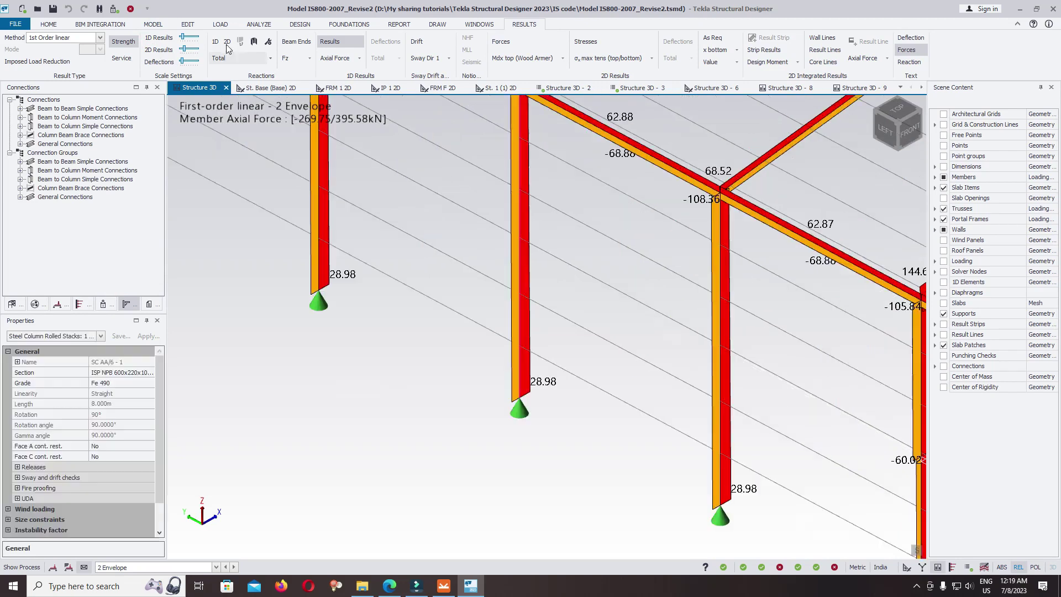
click(216, 42)
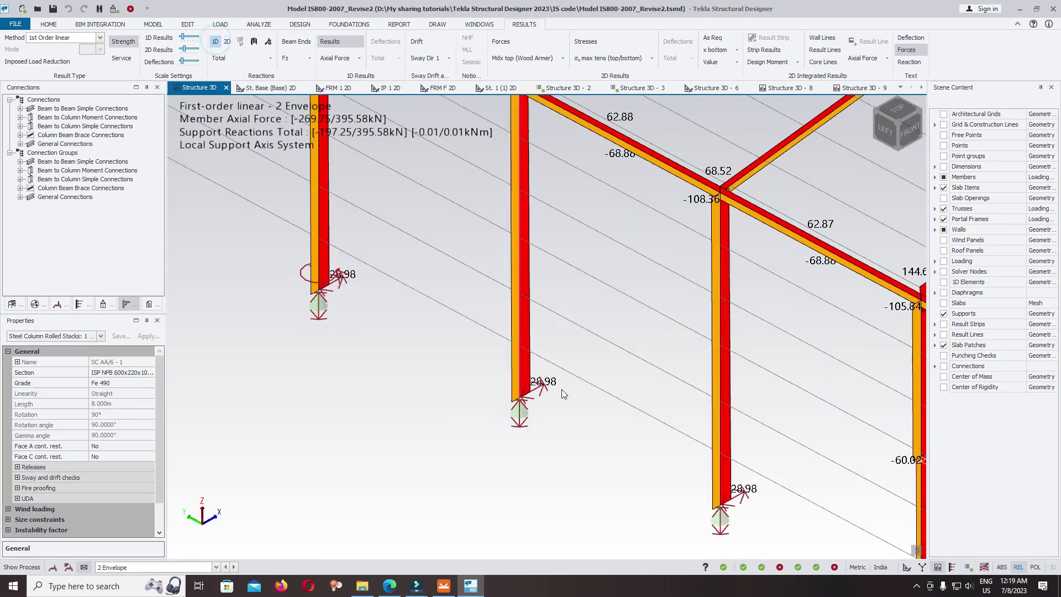
scroll(525, 435, up, 3)
click(909, 61)
scroll(535, 458, up, 1)
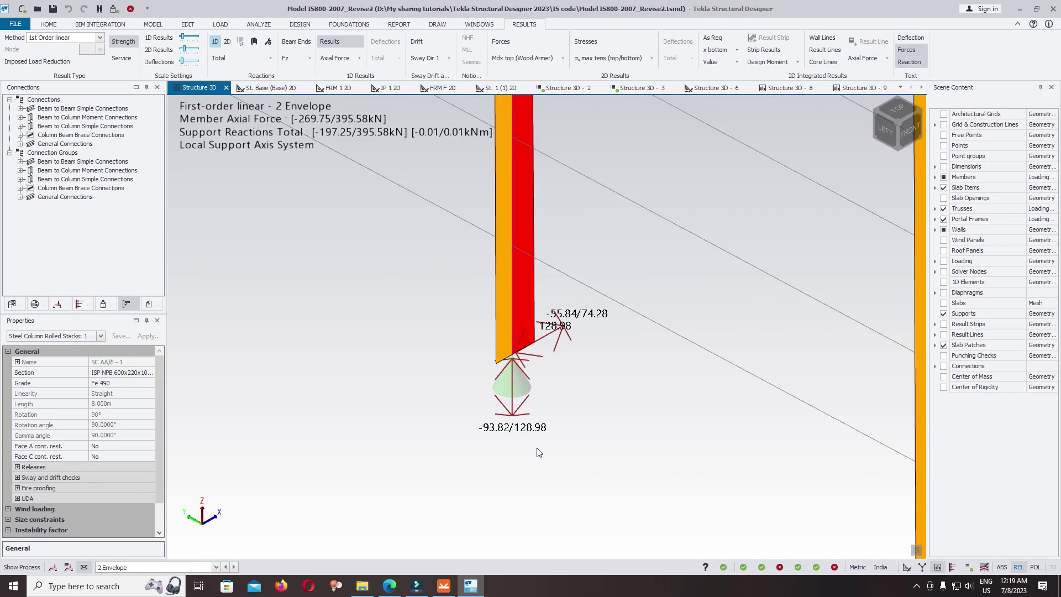
scroll(526, 447, up, 1)
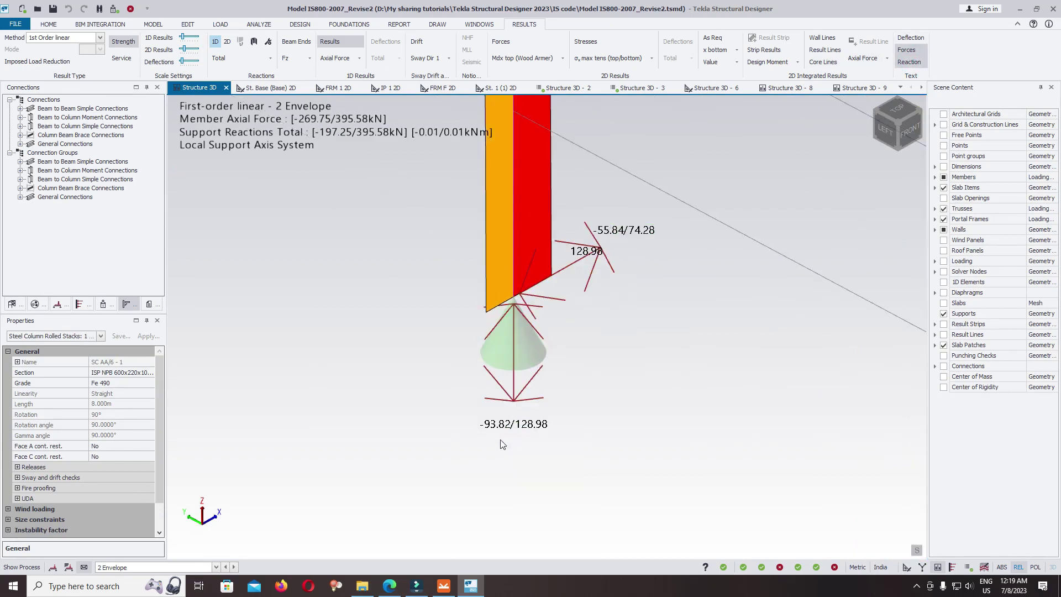
scroll(525, 437, down, 1)
mouse_move(518, 432)
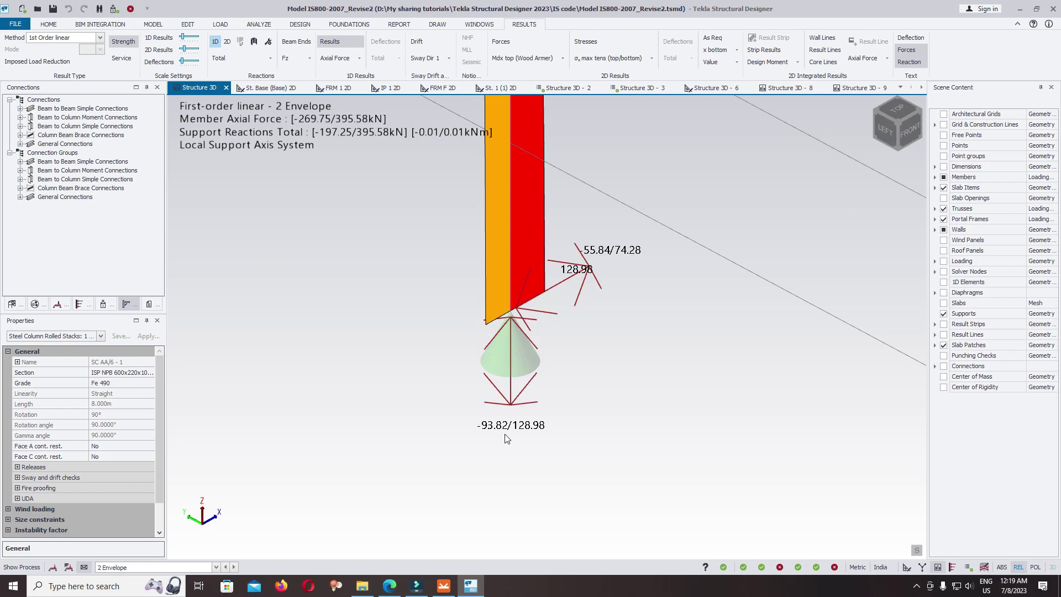
Open load LE1's Vz value for editing in IDEA StatiCa and examine the column base's horizontal reaction in Tekla Structural Designer
click(444, 587)
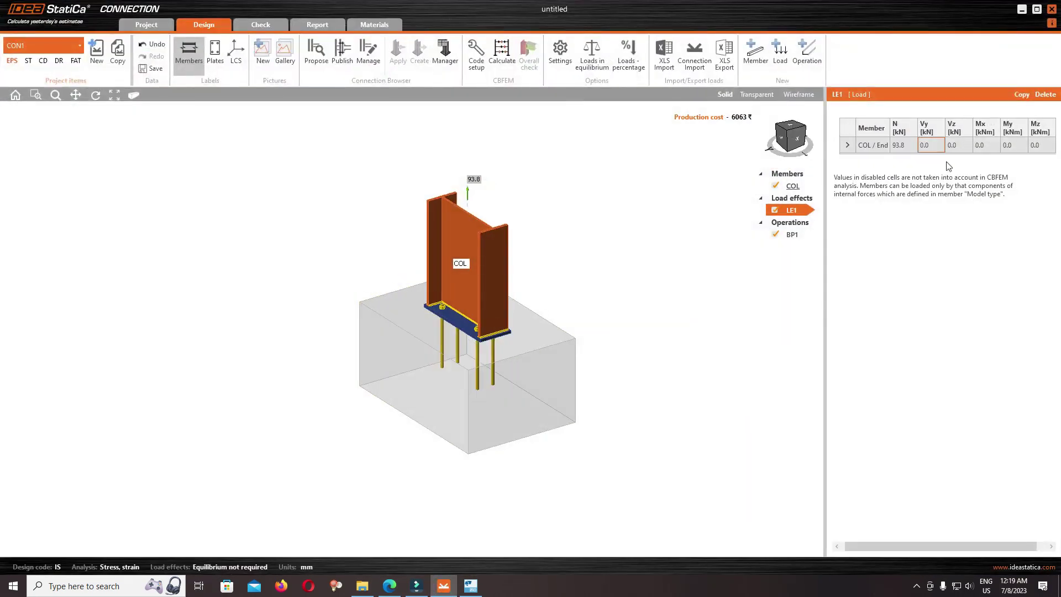
click(964, 146)
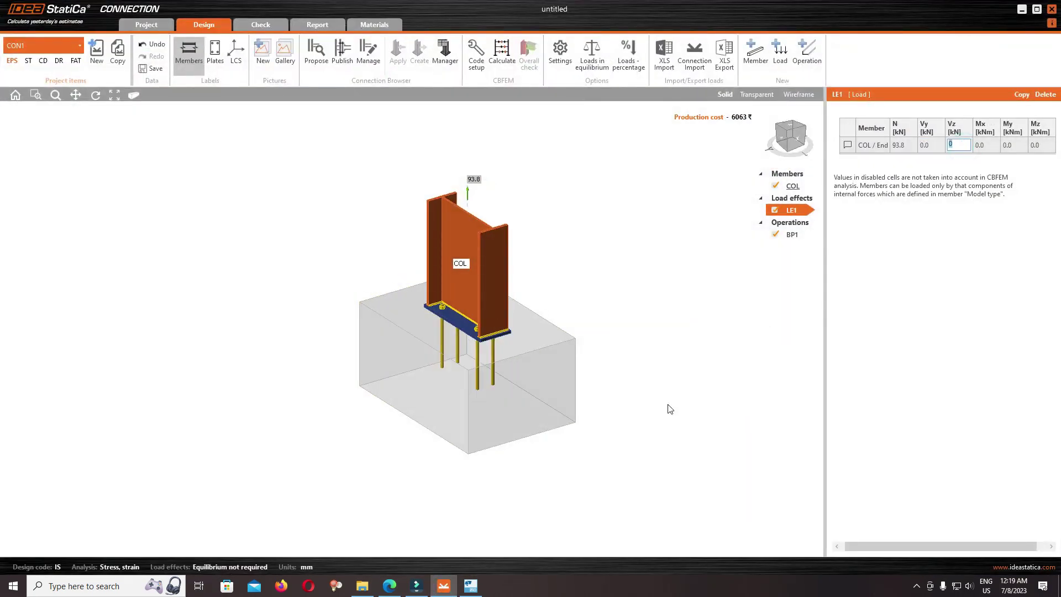
click(474, 587)
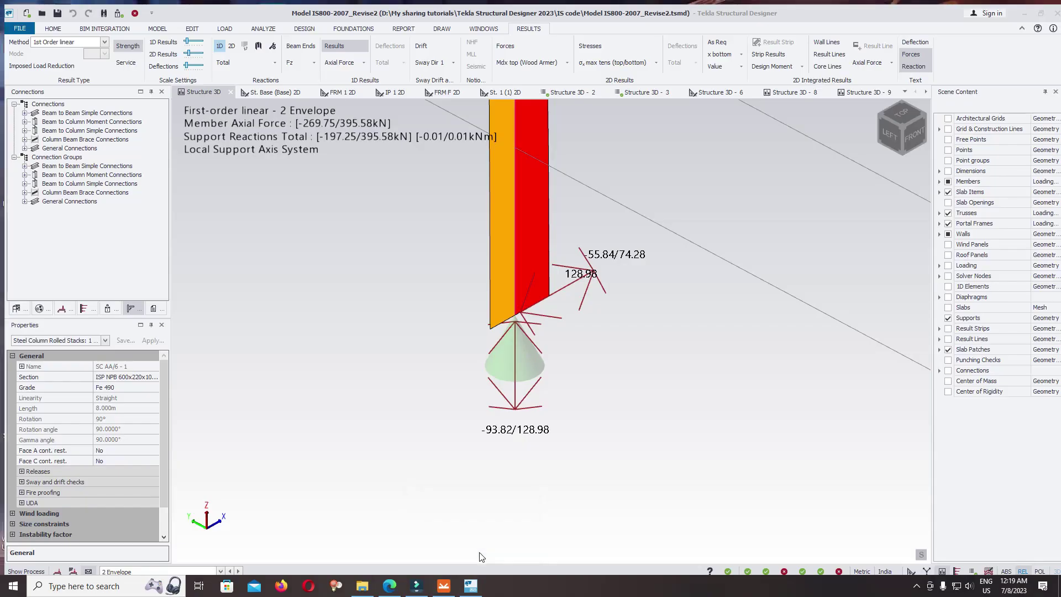
scroll(581, 273, up, 5)
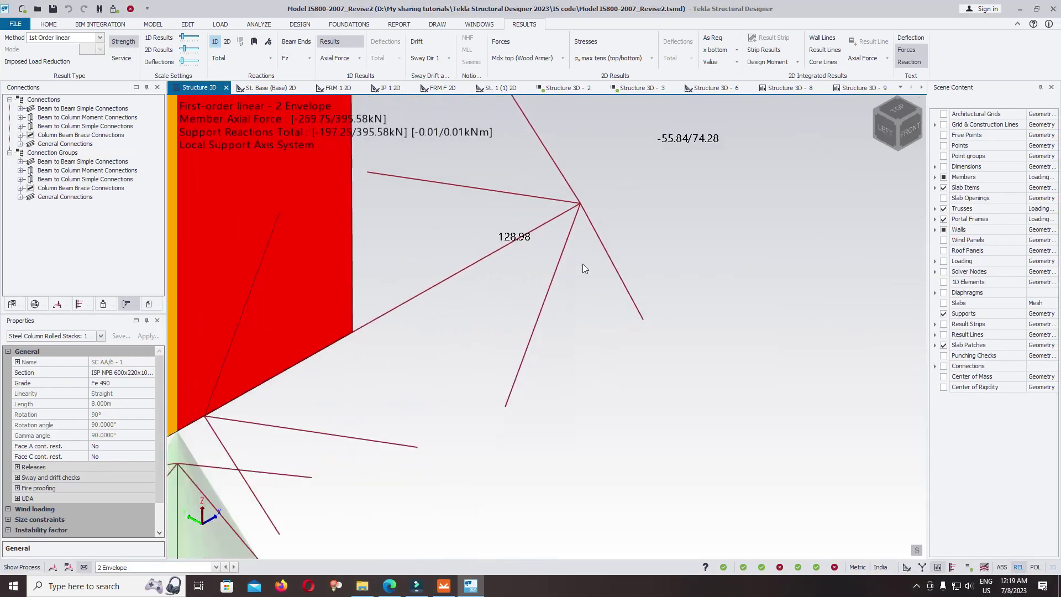
scroll(585, 268, down, 2)
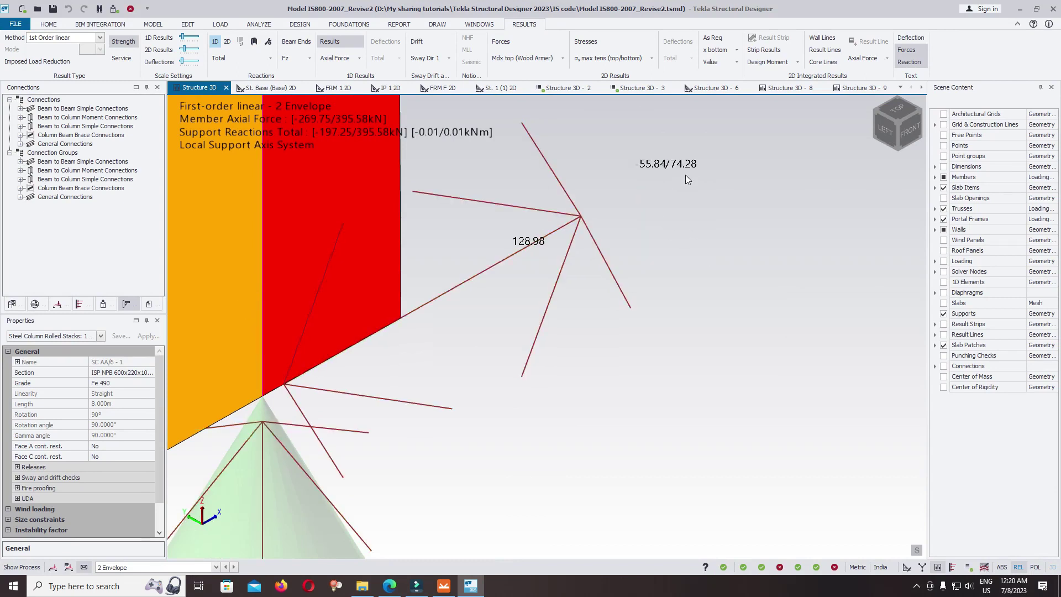
Switch to IDEA StatiCa and enter load LE1 on the column as N 93.82 kN and Vz 74.28 kN
mouse_move(469, 545)
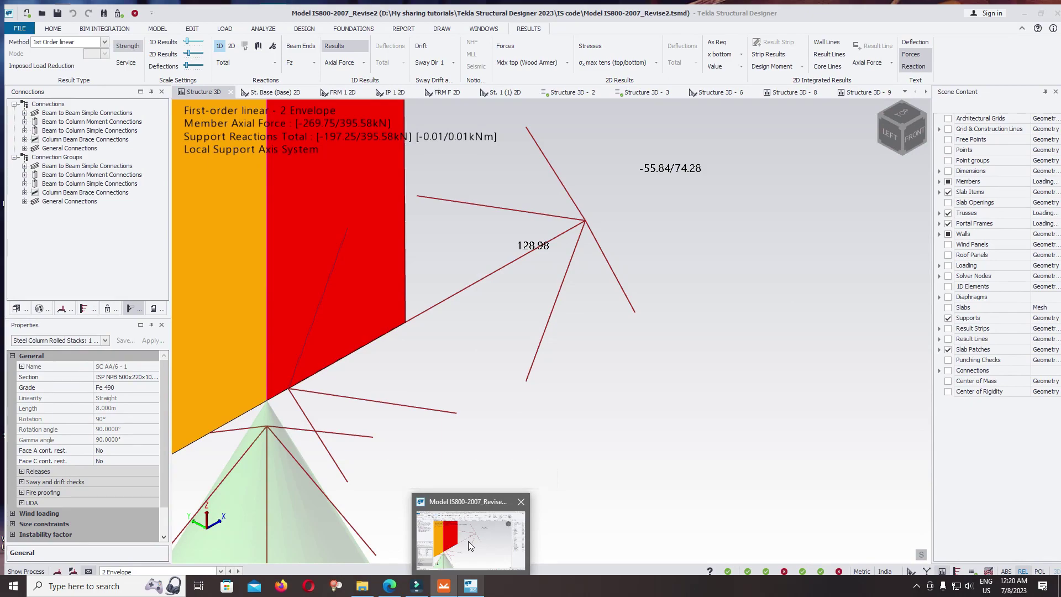
click(469, 545)
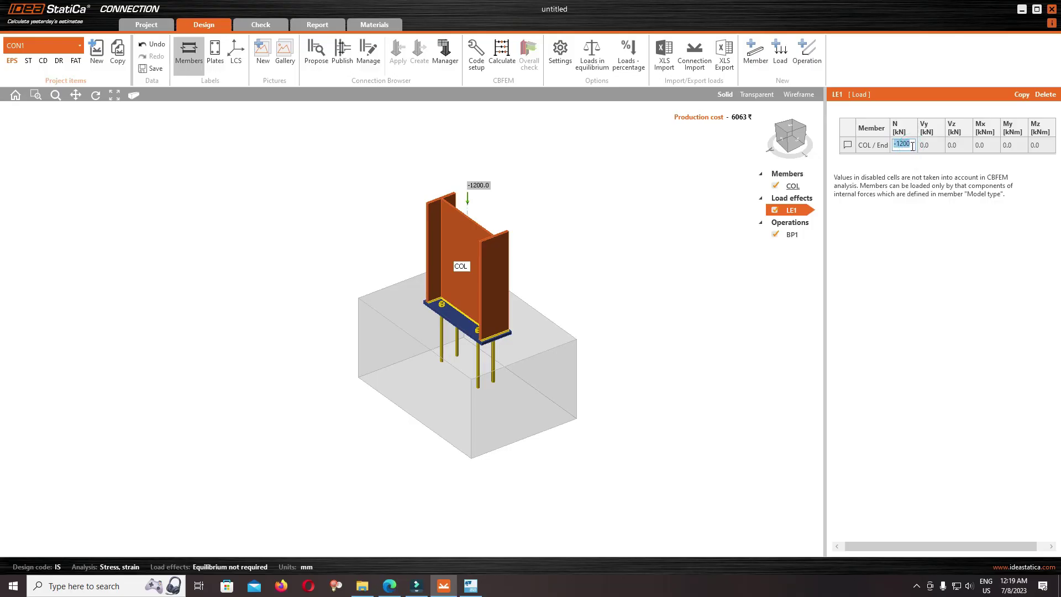
text(93.82)
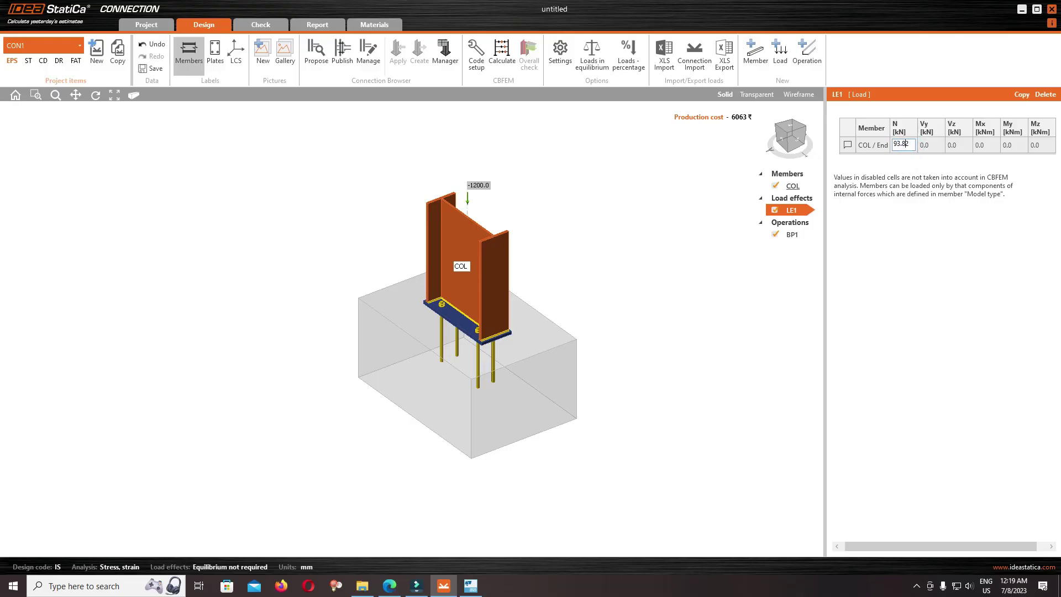
click(928, 147)
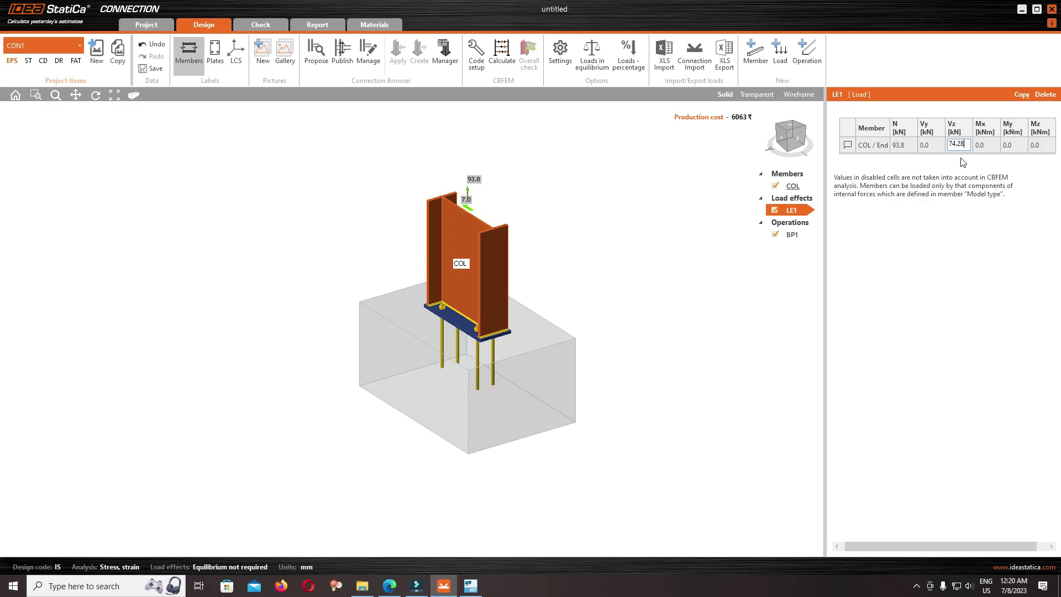
click(987, 146)
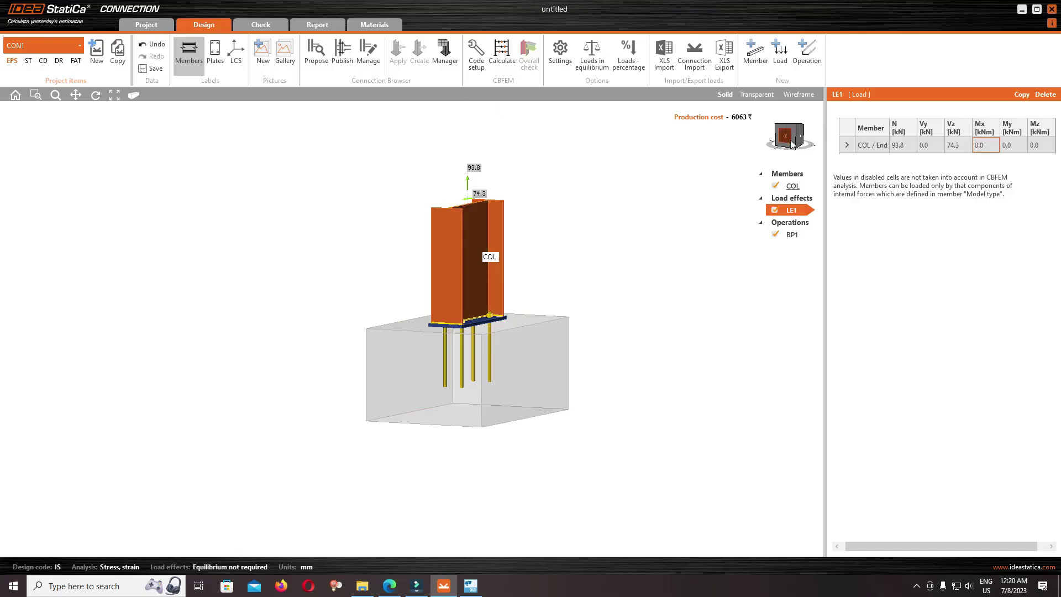
Set the base plate's flange weld size to 9 mm
click(801, 125)
scroll(443, 308, up, 5)
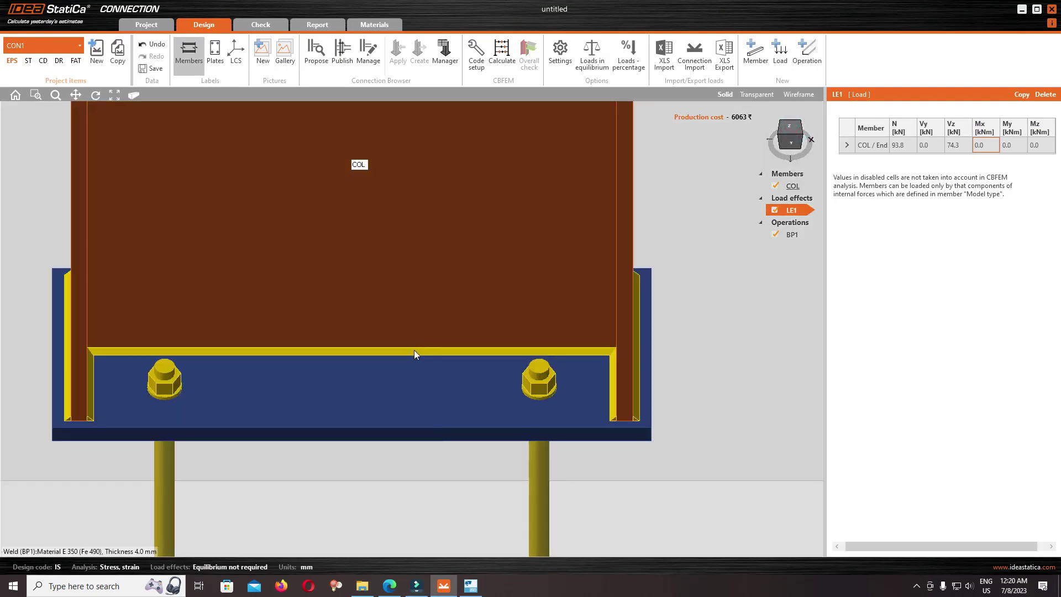
click(413, 354)
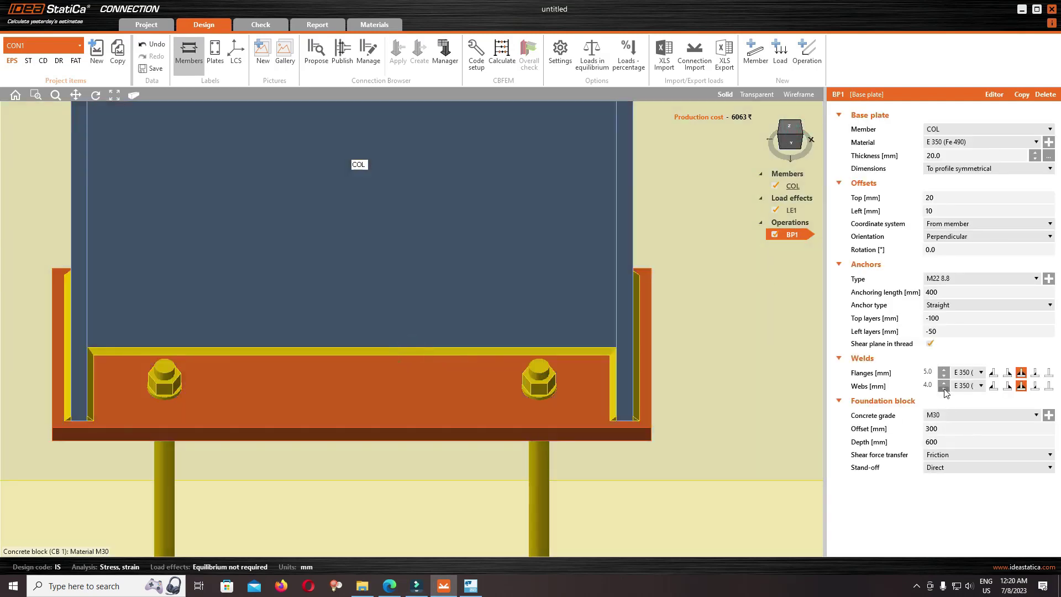
click(945, 370)
click(945, 370)
click(946, 370)
click(946, 370)
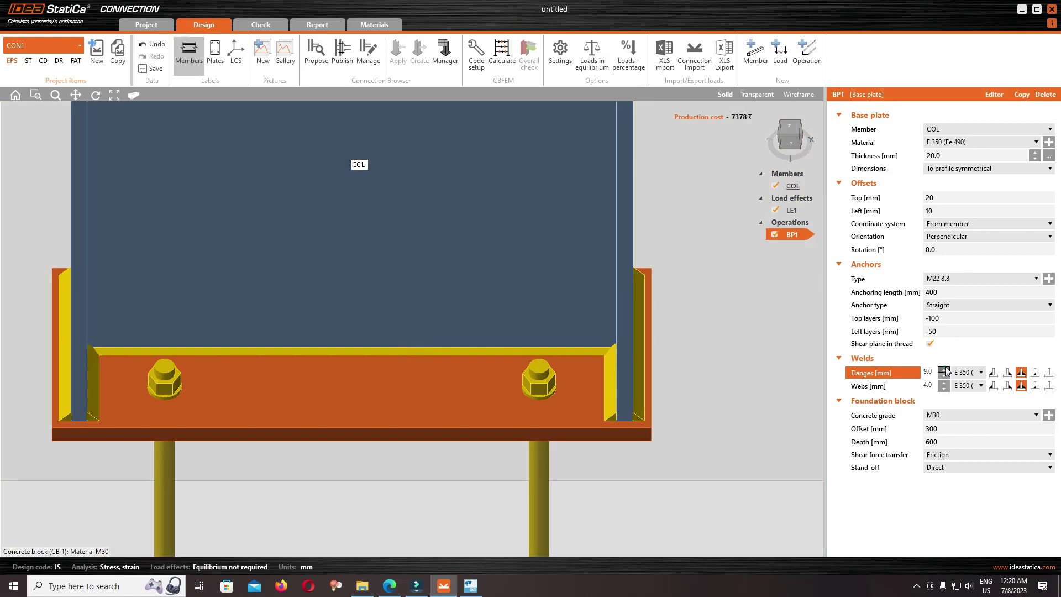
Set both the flange and web weld sizes of base plate BP1 to 10 mm
click(945, 370)
click(944, 382)
click(945, 383)
click(945, 383)
click(945, 383)
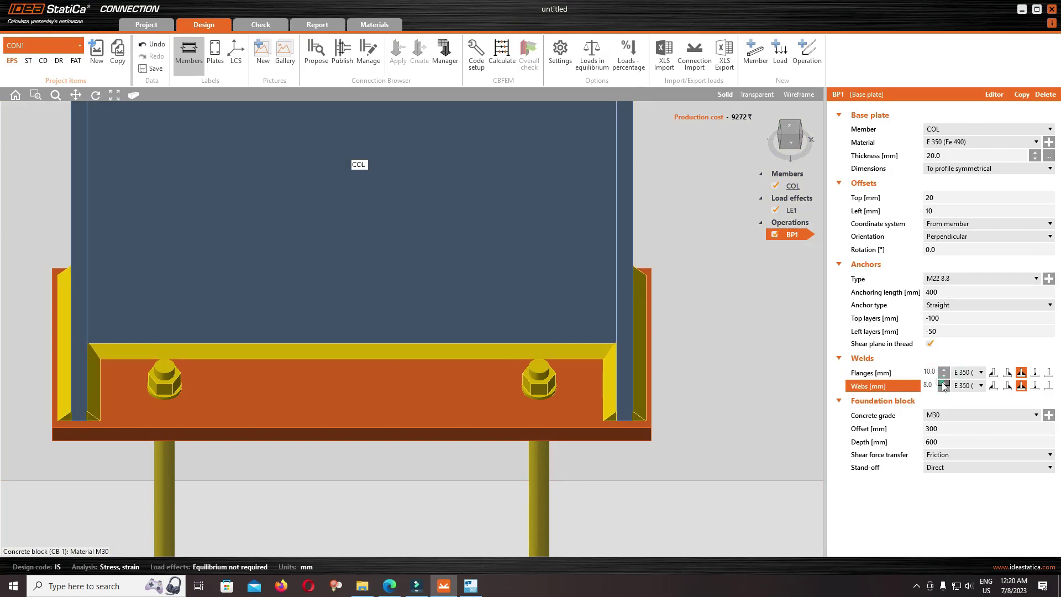
click(944, 383)
click(944, 383)
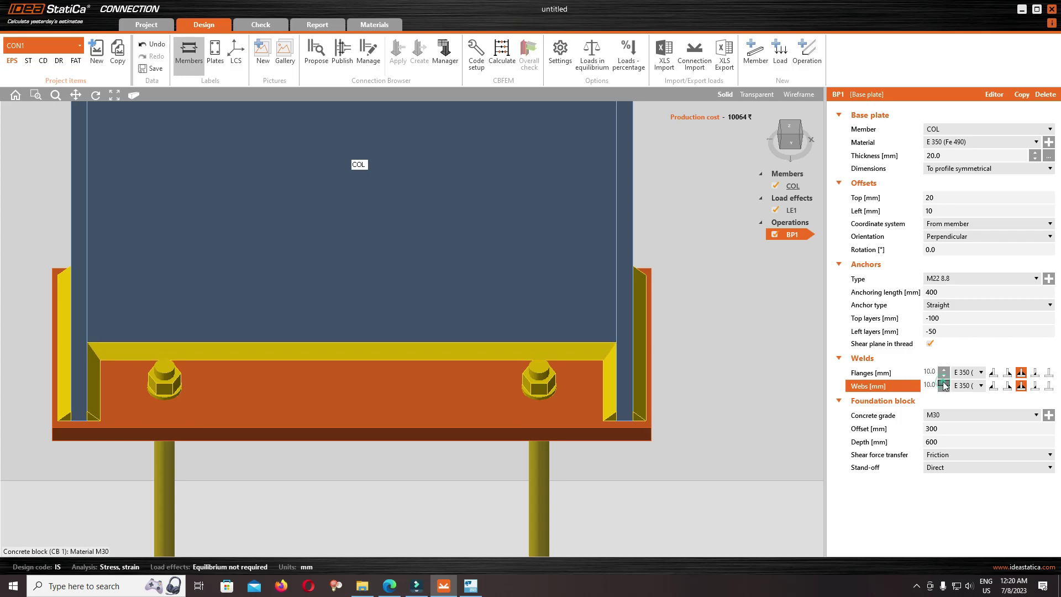
Calculate connection CON1 with the updated base plate welds
scroll(575, 263, down, 8)
scroll(574, 248, up, 3)
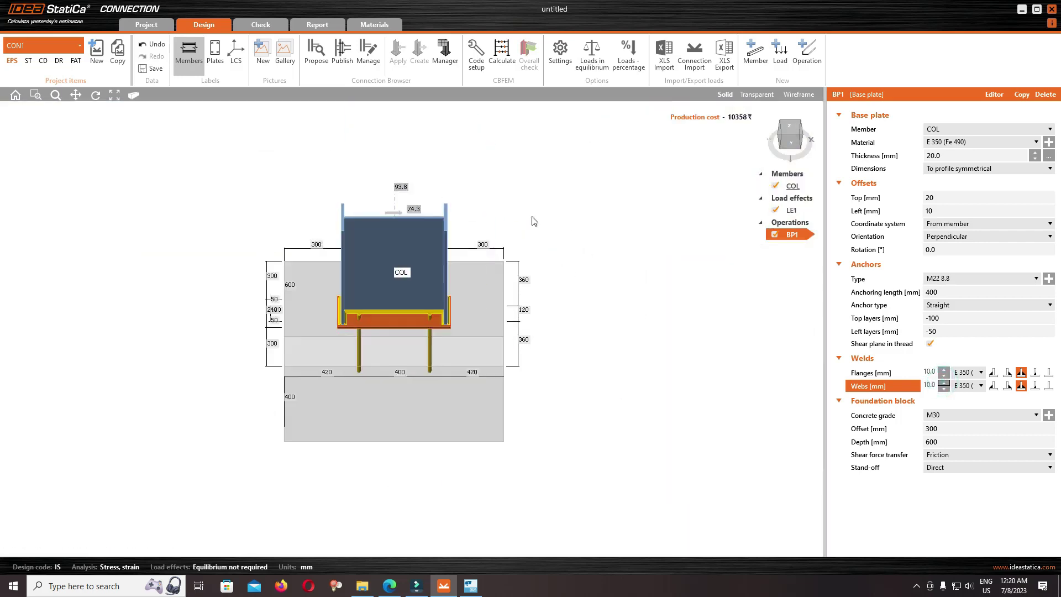
click(499, 62)
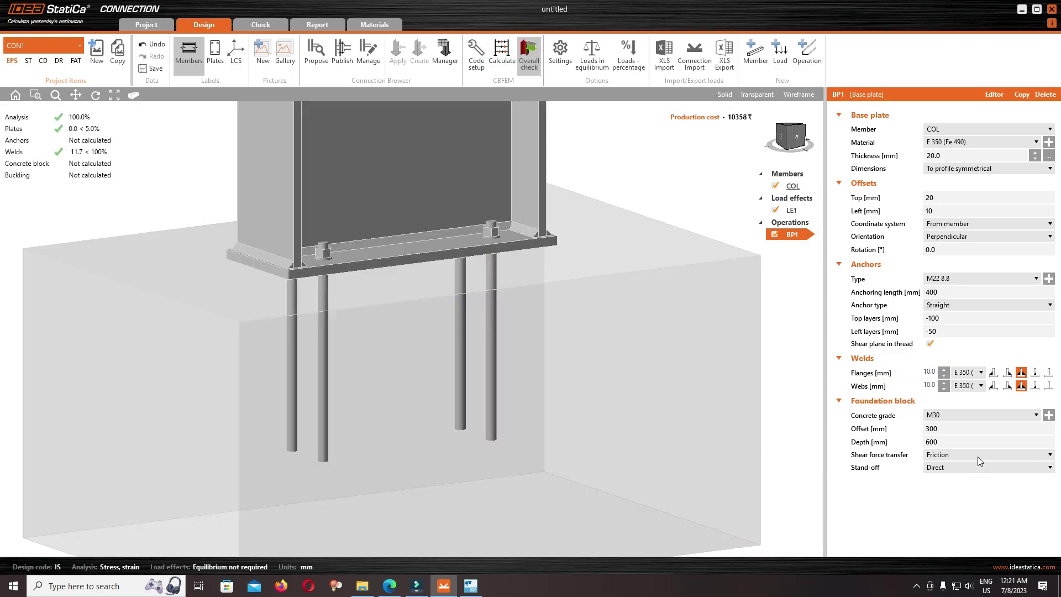
Set the foundation block's shear force transfer to Anchors and recalculate the connection
click(976, 453)
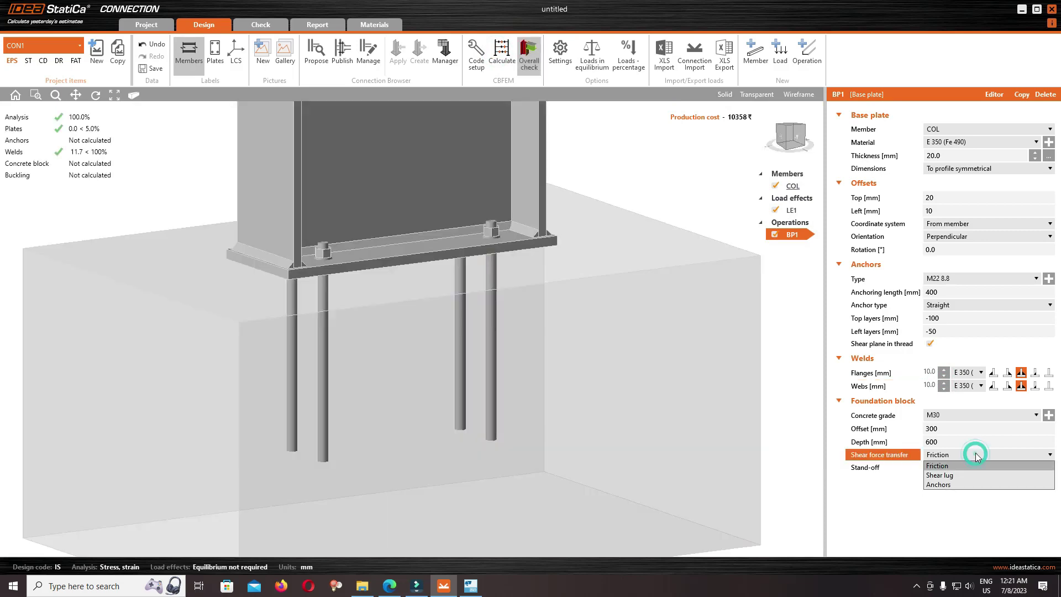
click(969, 485)
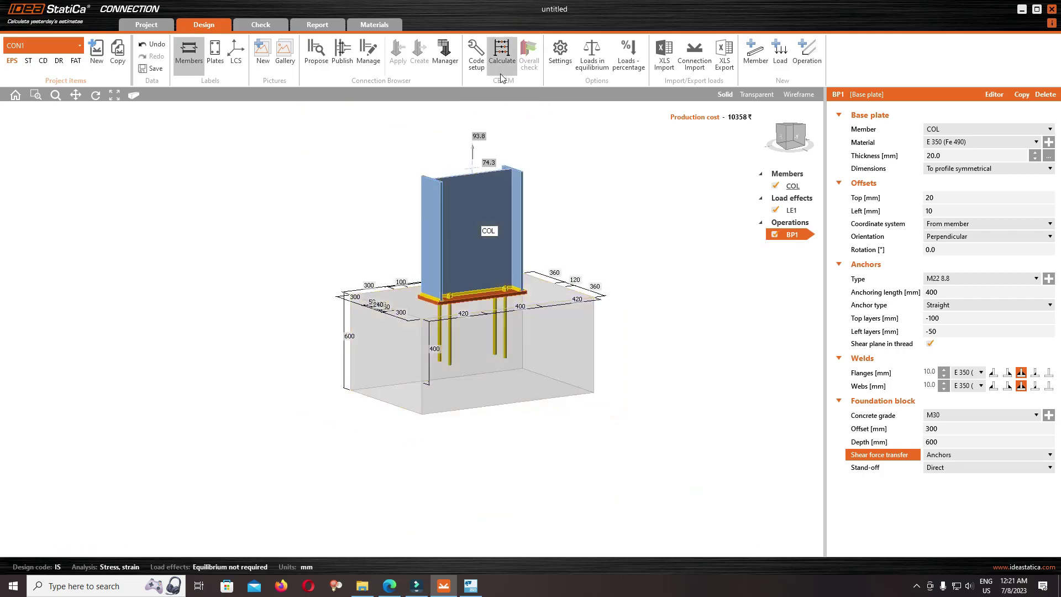
click(502, 53)
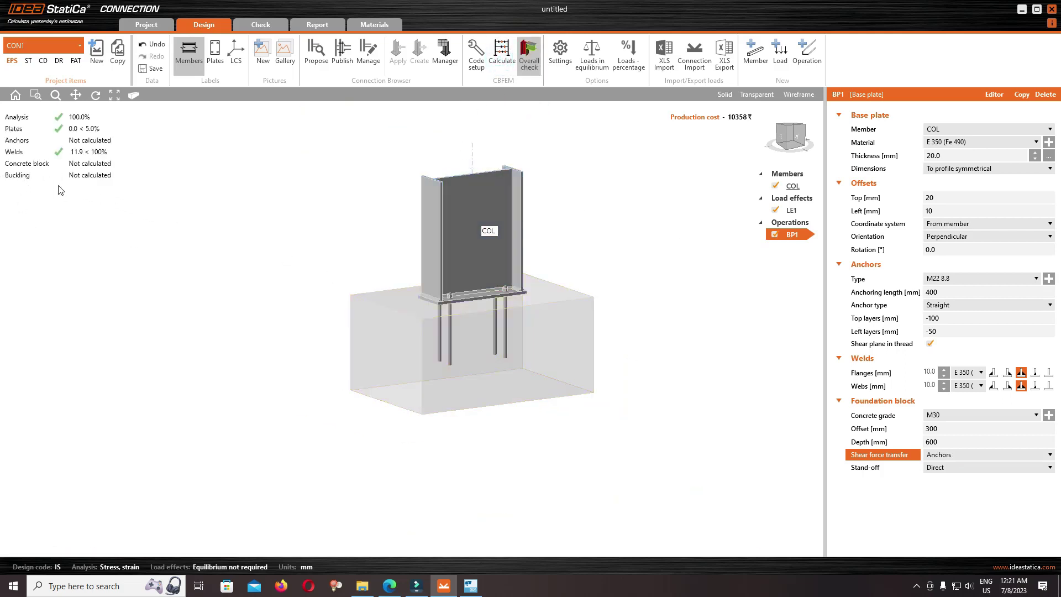
scroll(4, 169, up, 1)
scroll(50, 152, down, 2)
scroll(445, 194, up, 1)
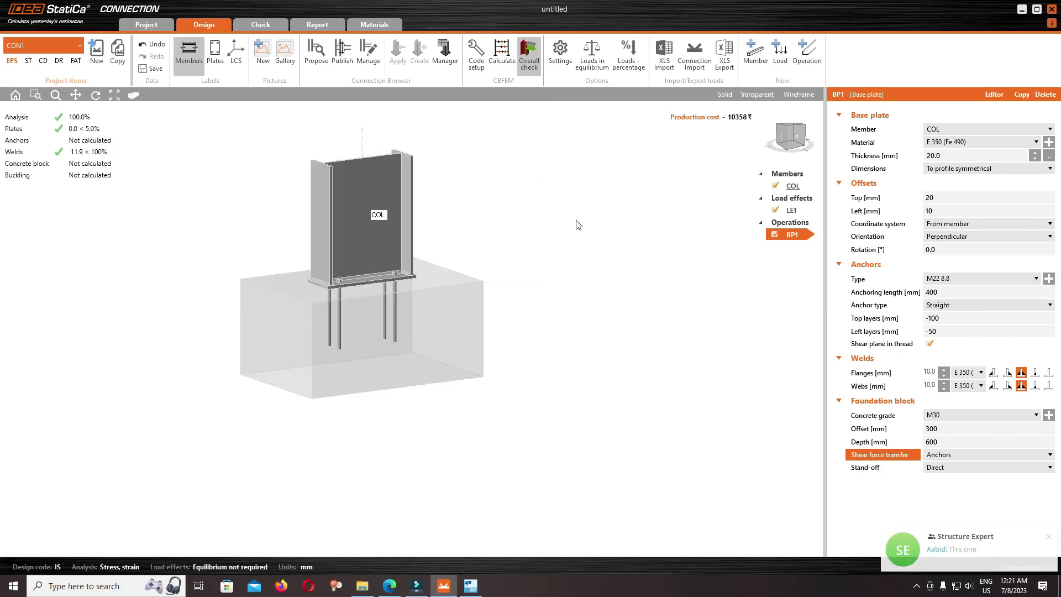
scroll(594, 218, up, 1)
scroll(589, 258, down, 1)
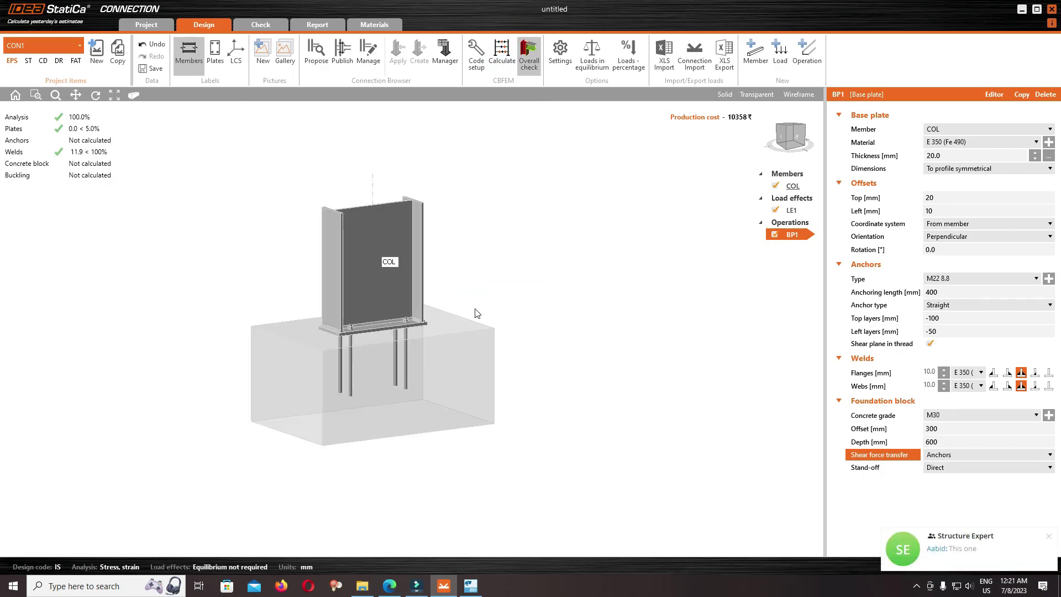
scroll(454, 269, up, 1)
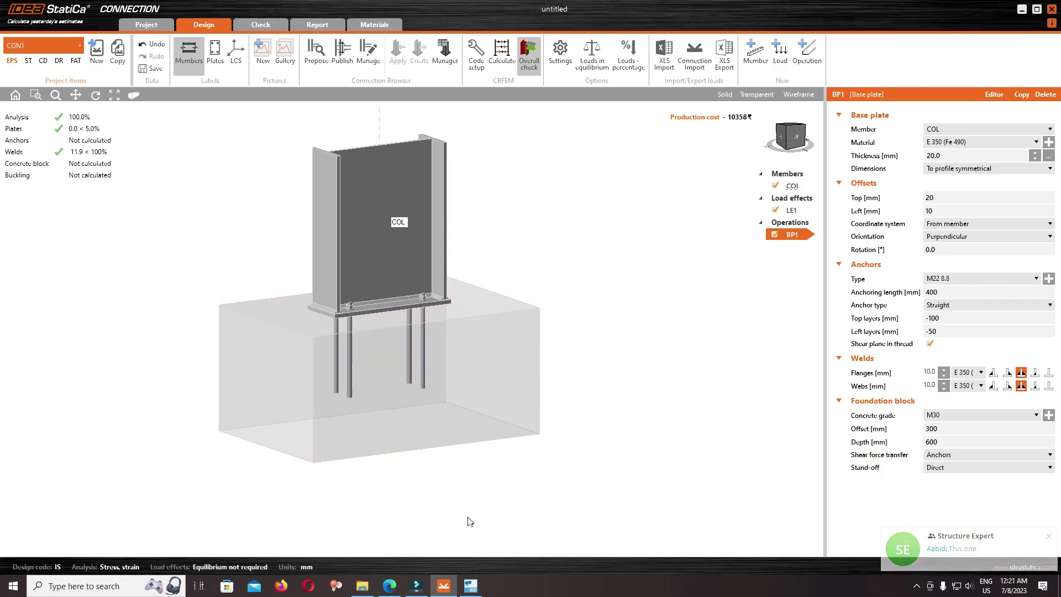
Switch to Tekla Structural Designer and examine the vertical reaction beneath the column base support
mouse_move(417, 585)
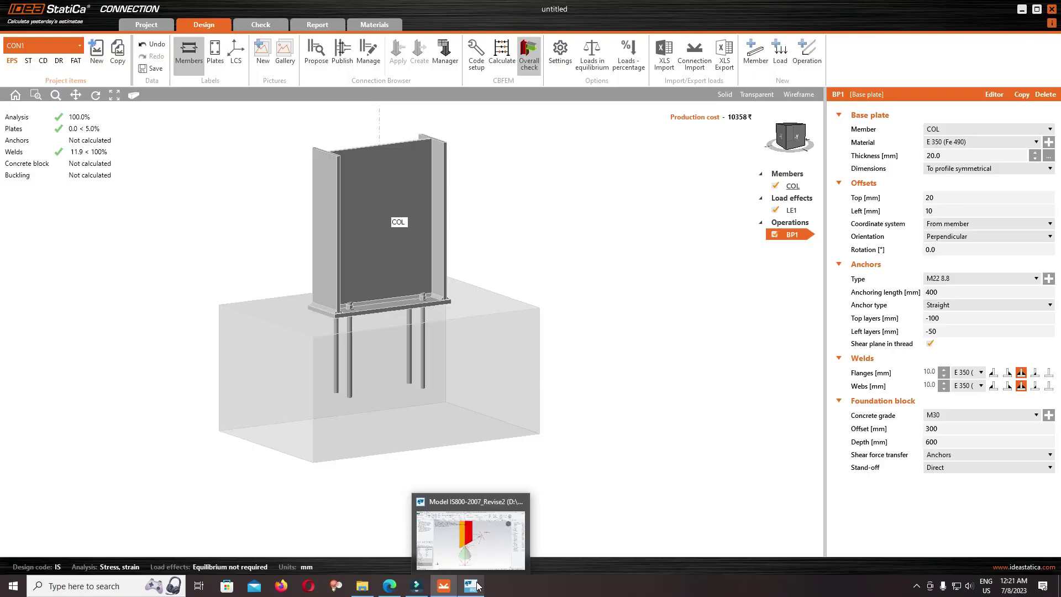
click(474, 545)
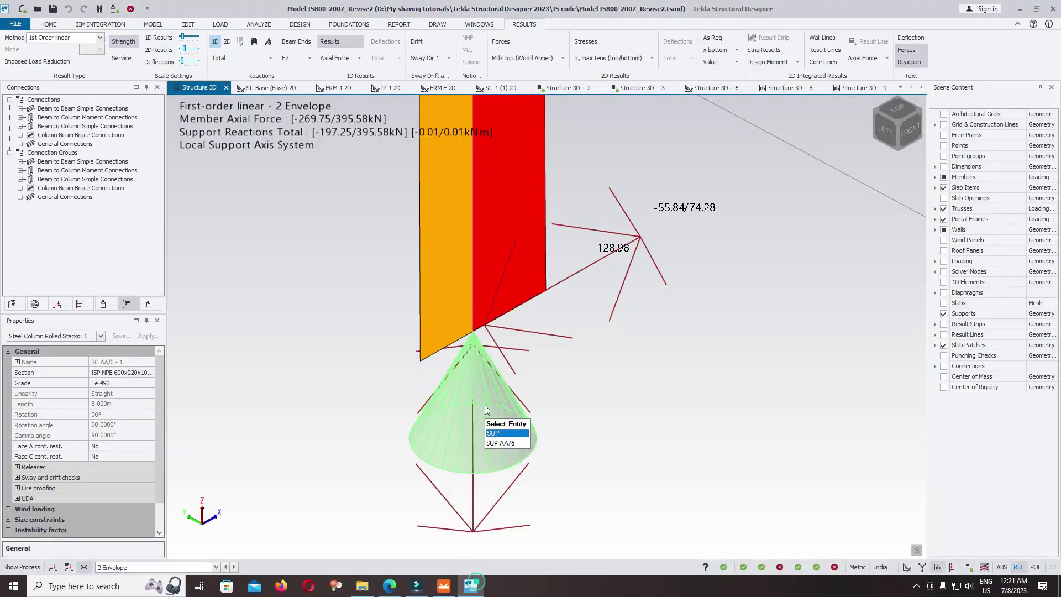
middle_drag(542, 443, 544, 257)
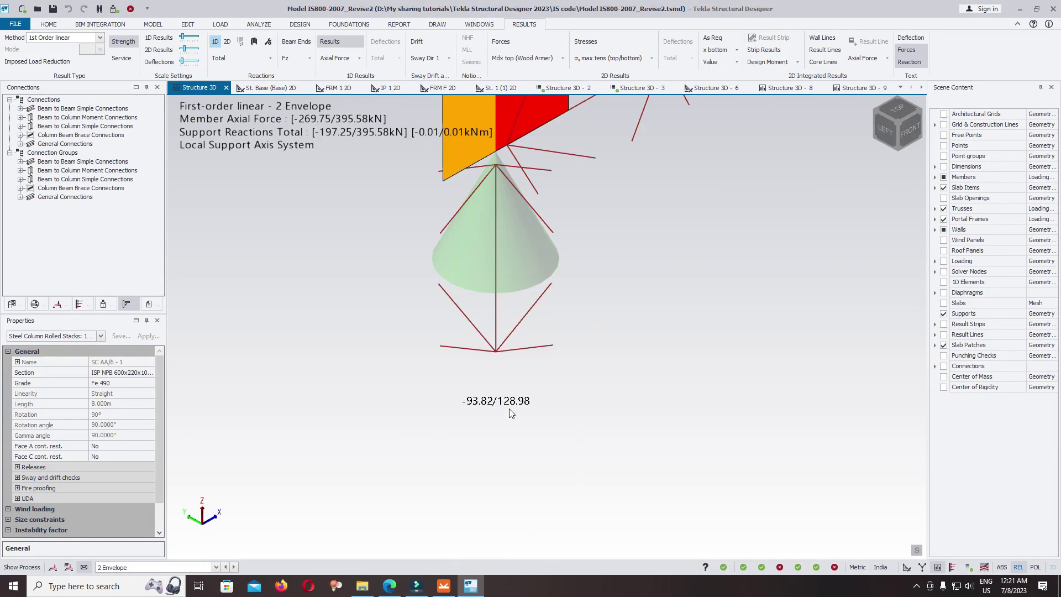
Switch to IDEA StatiCa and set load LE1's axial force N to -129 kN
click(445, 587)
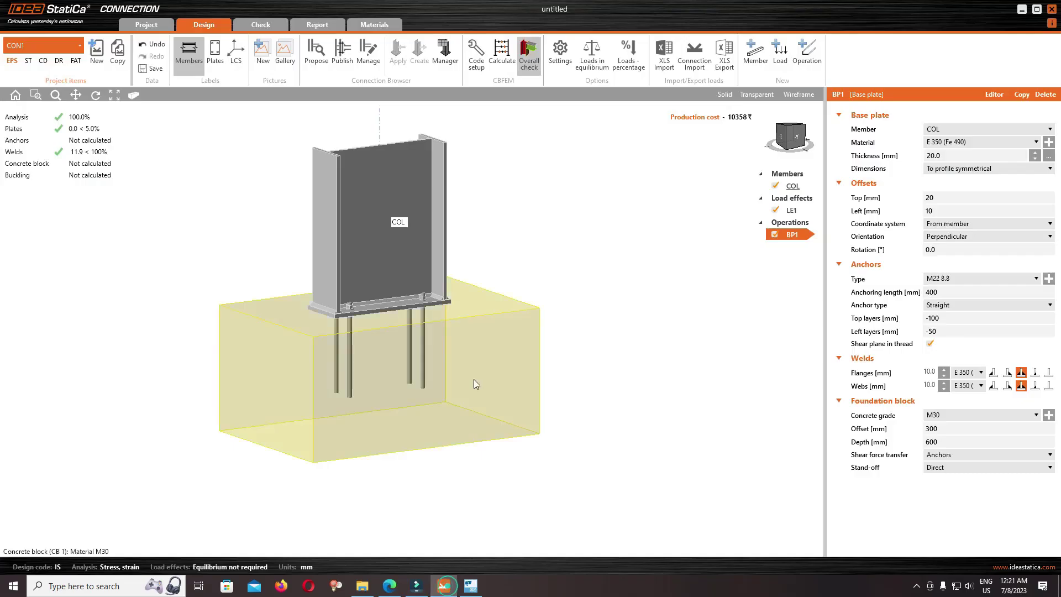
click(788, 210)
click(904, 148)
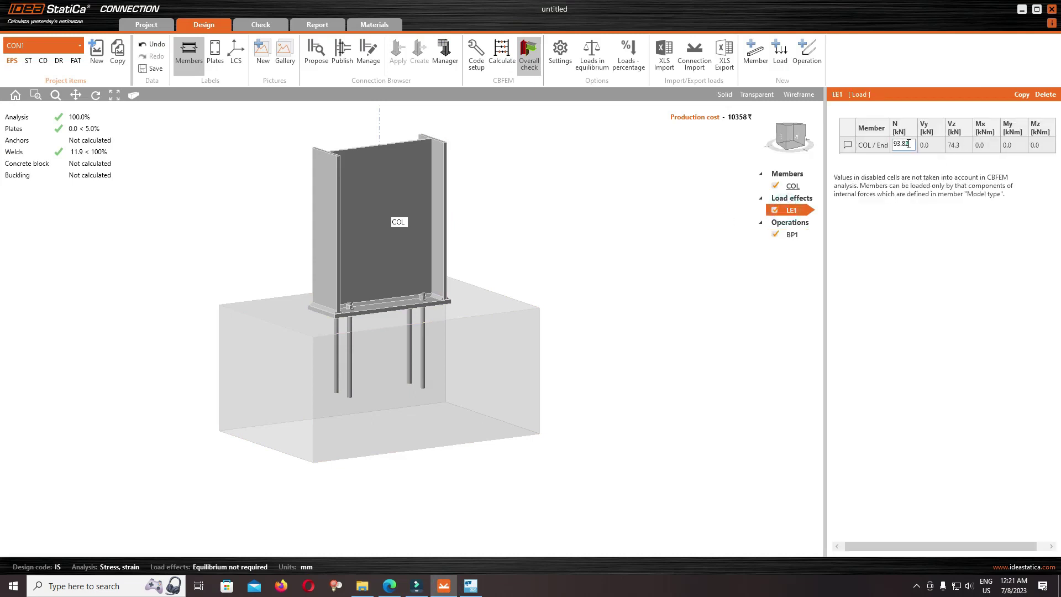
text(-129)
key(Tab)
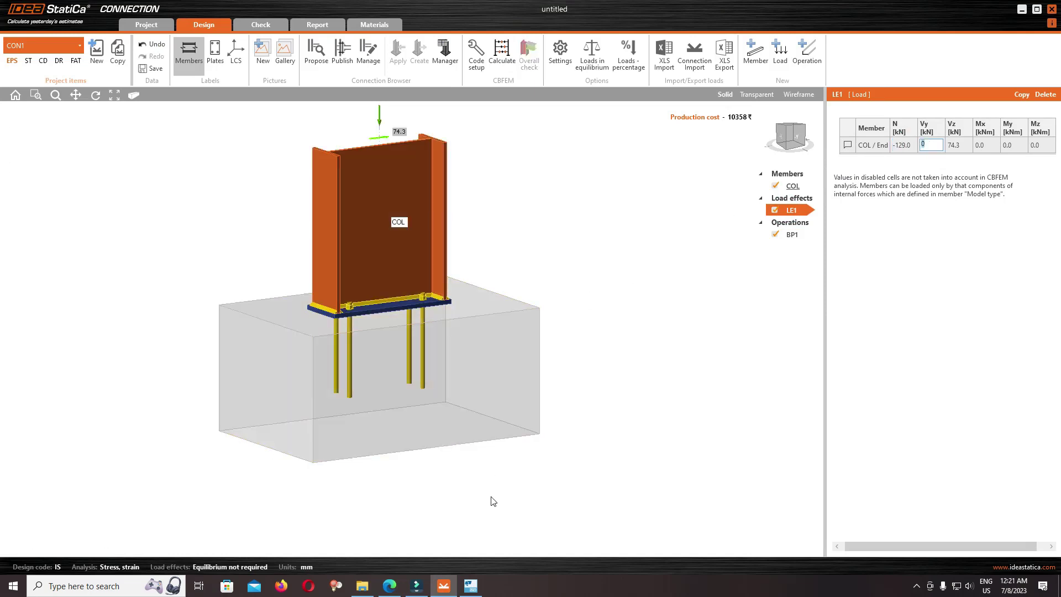
Recheck the column base's horizontal reaction in Tekla Structural Designer and return to IDEA StatiCa
click(477, 588)
scroll(561, 330, up, 3)
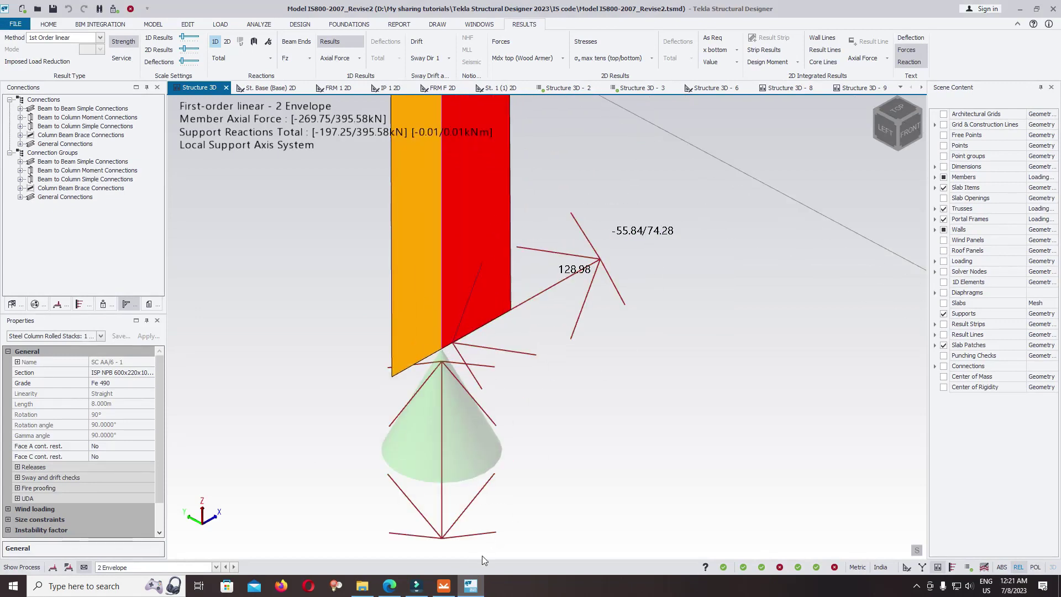
click(470, 586)
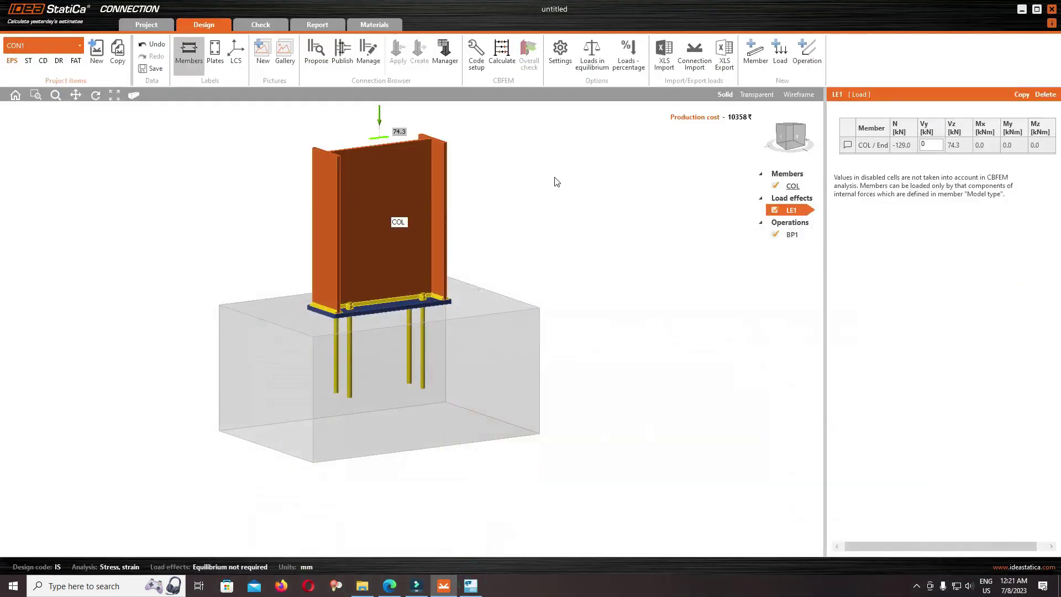
Recalculate the connection for the compressive load and inspect the base plate model from another angle
click(502, 53)
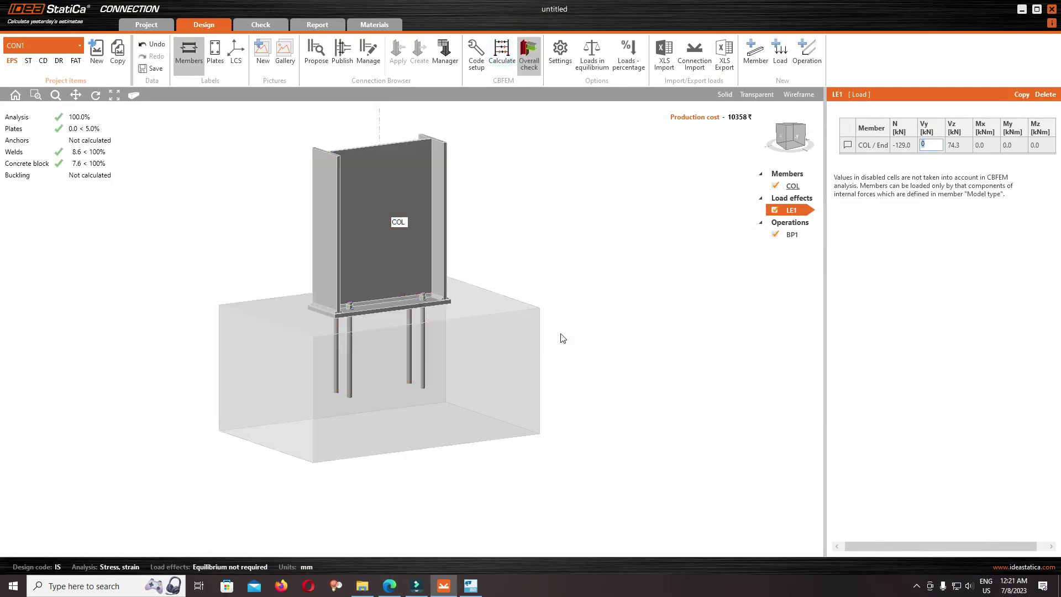
scroll(373, 291, up, 3)
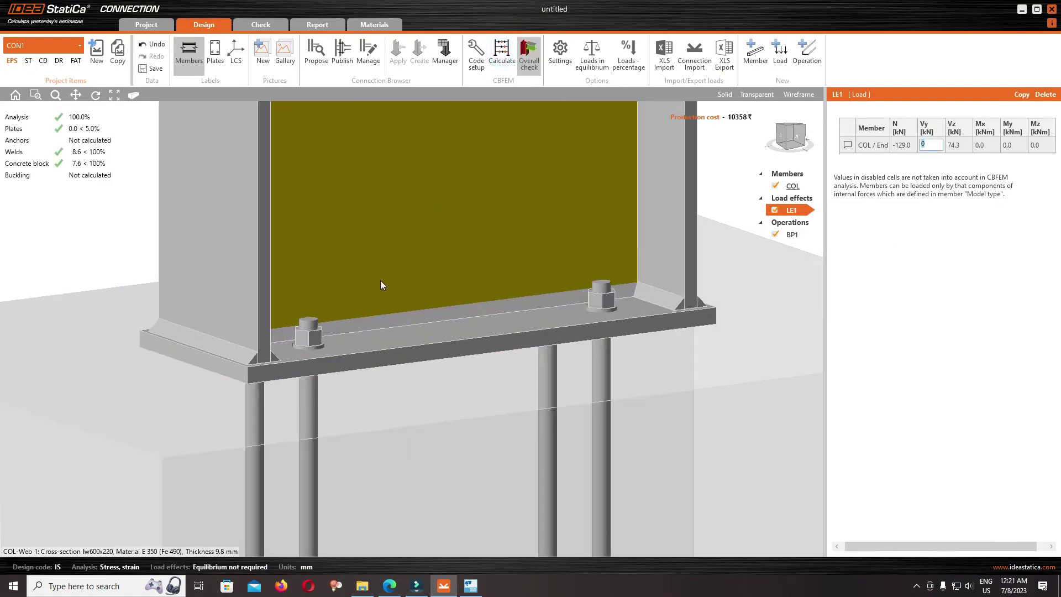
scroll(497, 276, down, 5)
scroll(489, 277, up, 3)
mouse_move(790, 127)
mouse_down()
mouse_move(770, 166)
mouse_move(802, 133)
mouse_up()
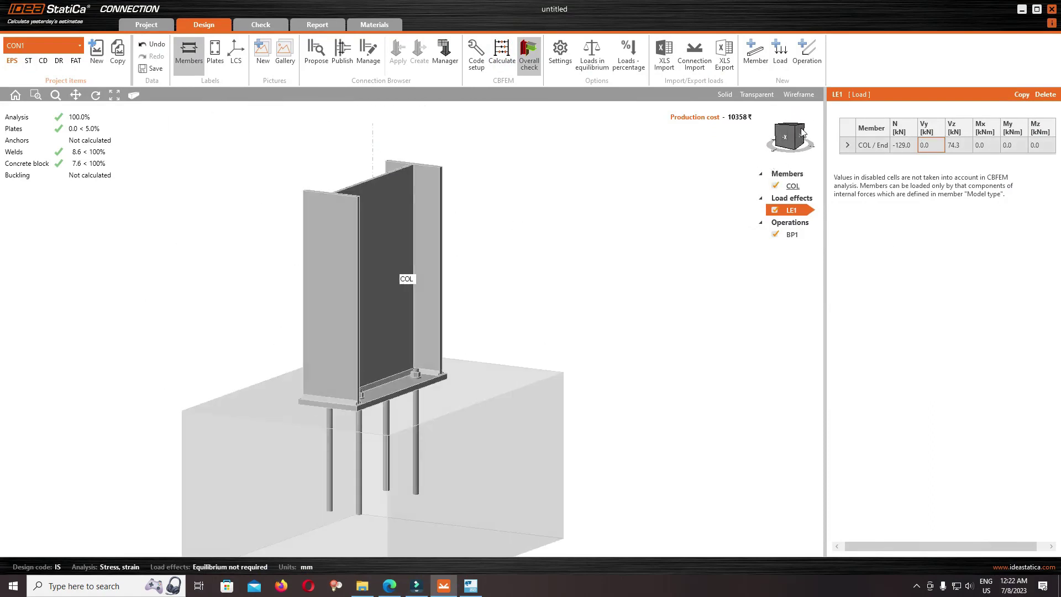
scroll(581, 229, down, 4)
scroll(542, 304, up, 4)
scroll(525, 306, down, 3)
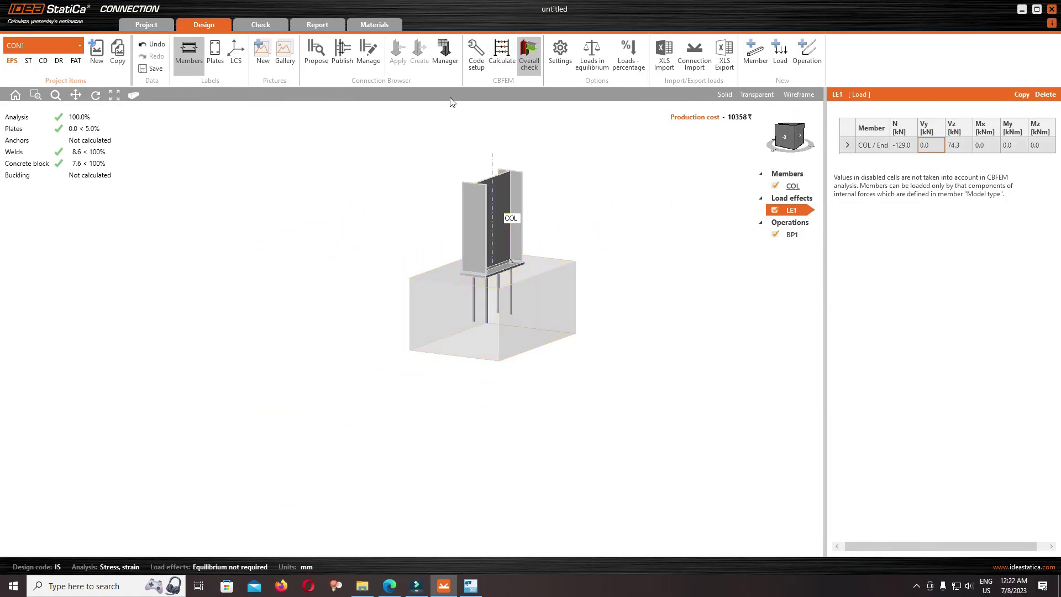
Display the equivalent stress results on the column and base plate and examine them
click(265, 26)
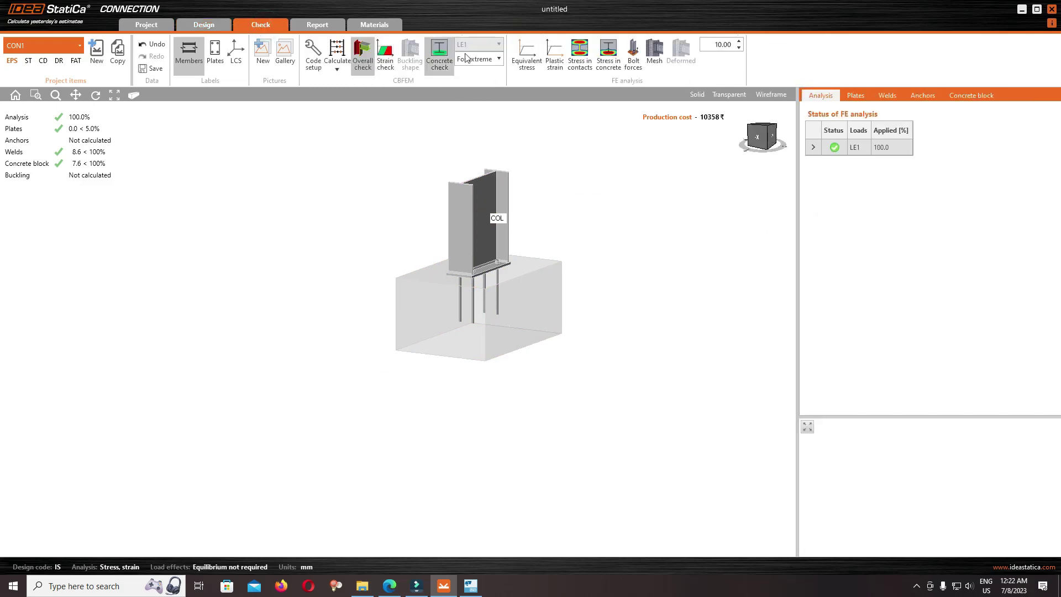
click(526, 52)
scroll(478, 317, up, 3)
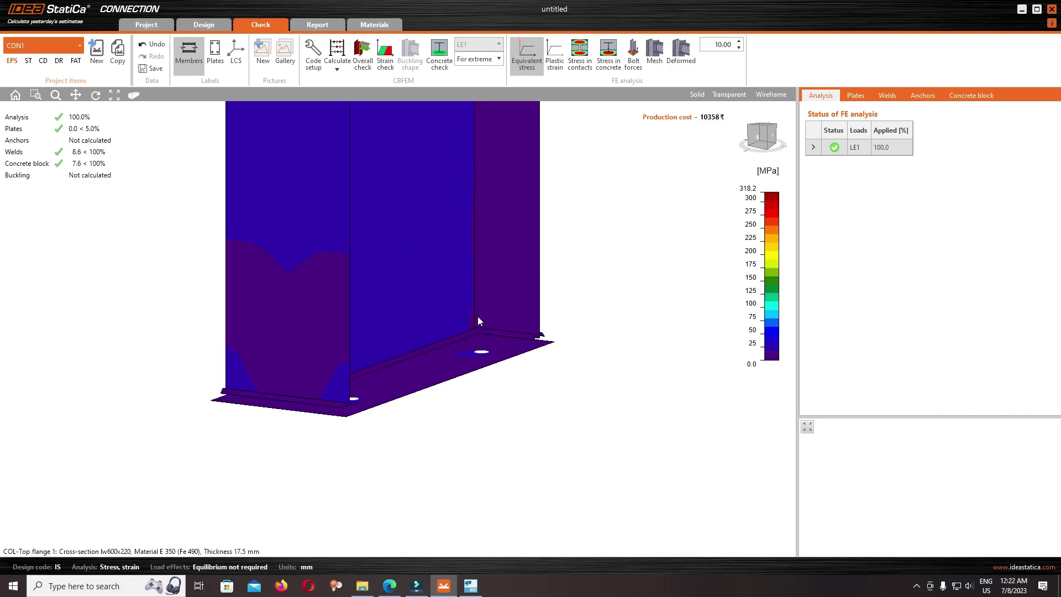
scroll(478, 317, down, 4)
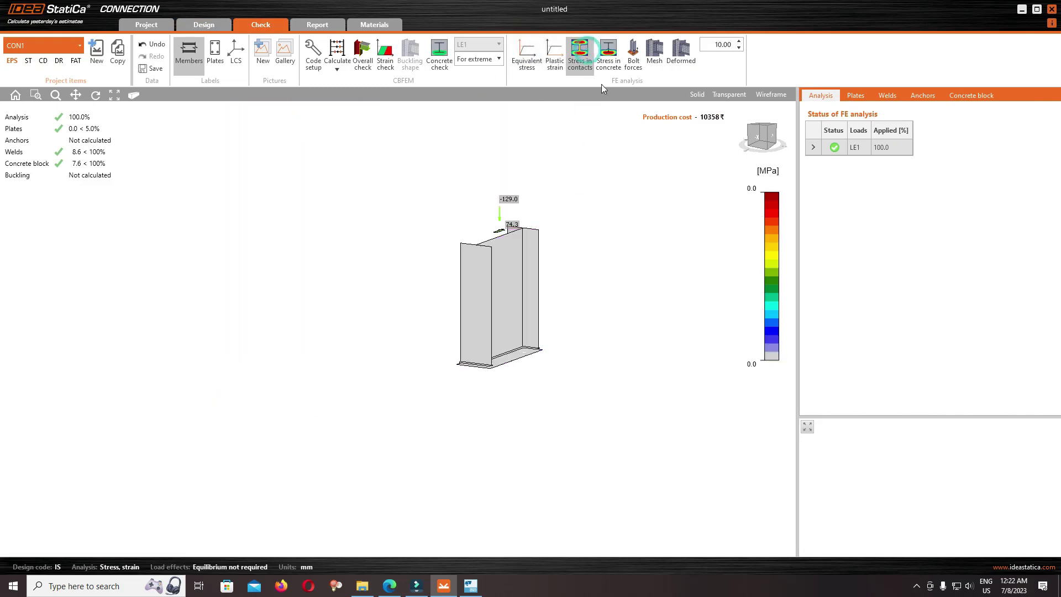
Display the stress in concrete beneath the base plate together with the bolt forces and examine the distribution
click(608, 56)
scroll(540, 326, up, 4)
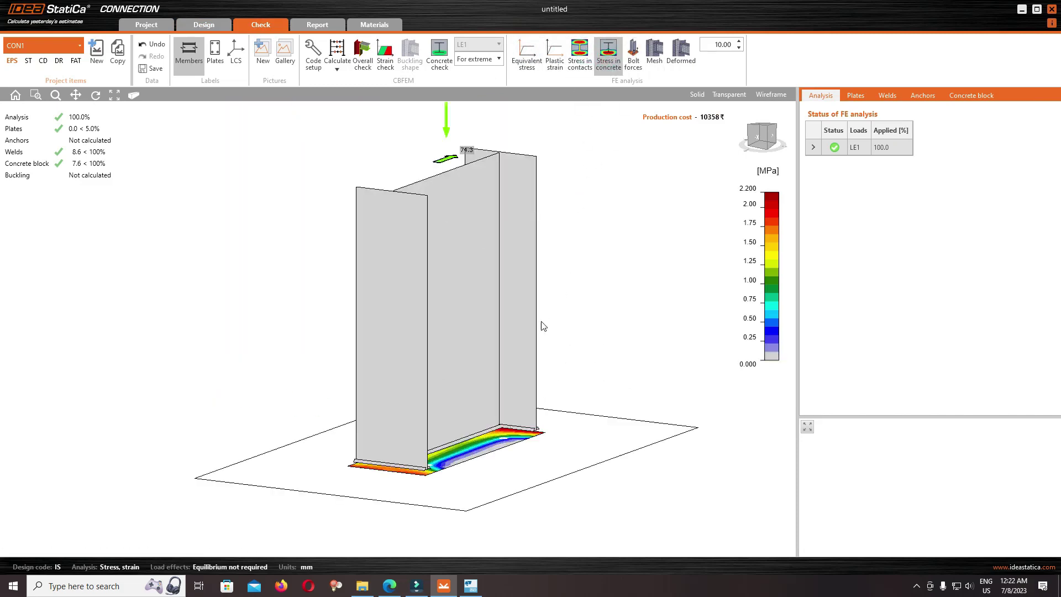
scroll(607, 287, down, 3)
scroll(613, 297, up, 2)
scroll(613, 297, down, 3)
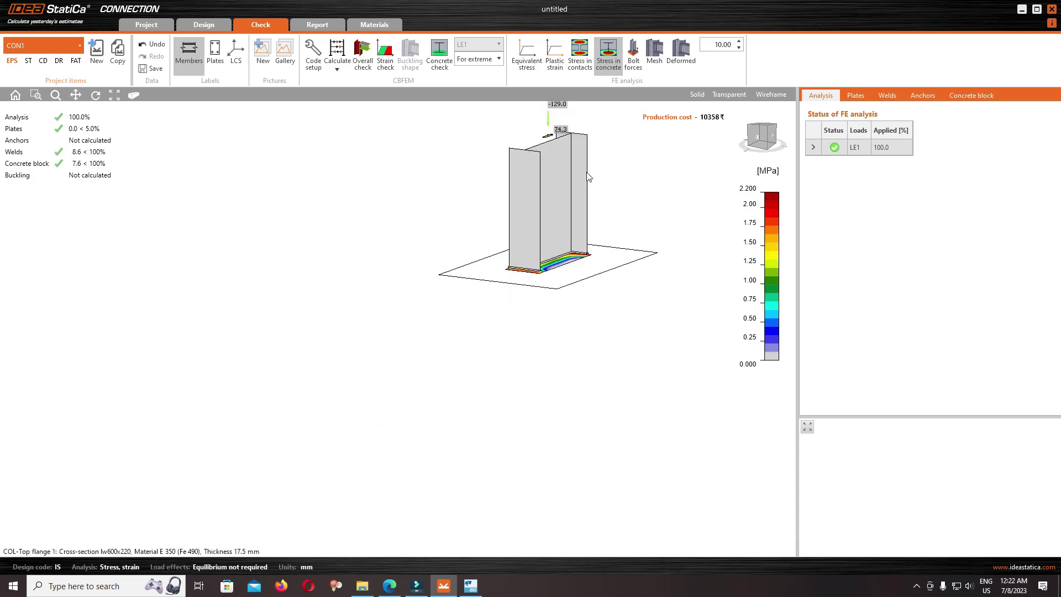
scroll(549, 221, up, 4)
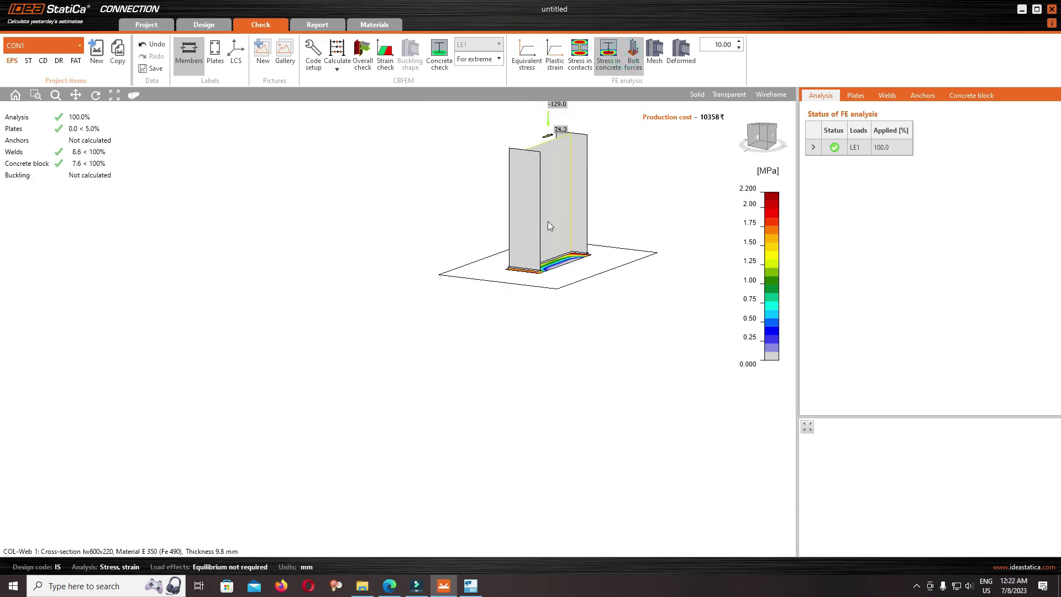
scroll(516, 329, down, 3)
Show the deformed shape of the connection and inspect it
click(676, 51)
scroll(600, 300, up, 2)
scroll(599, 300, down, 2)
Regenerate CON1's detailed report with the cross-section drawing and theoretical background included
click(330, 26)
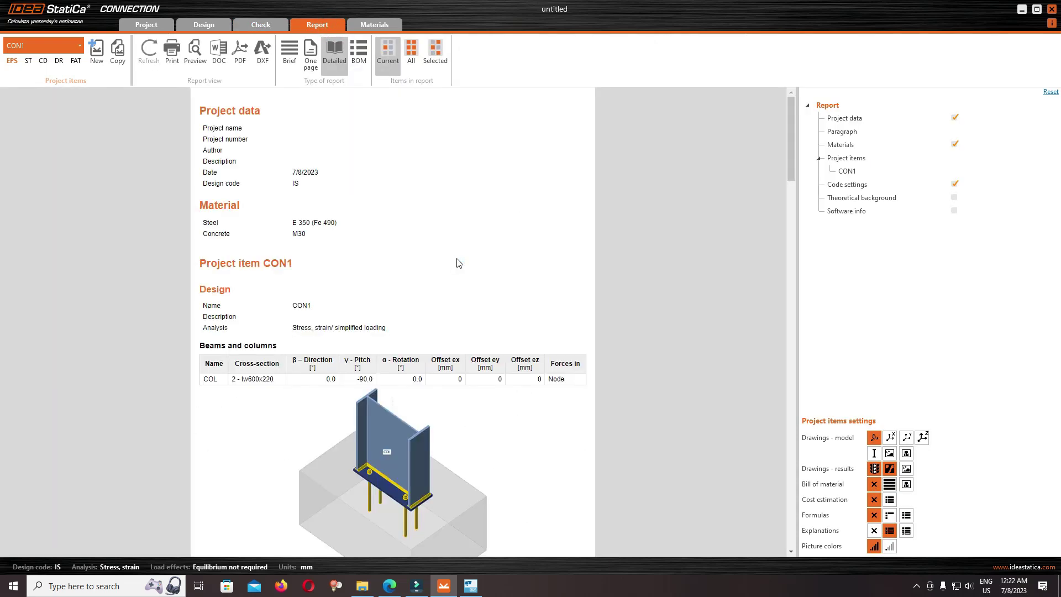
click(874, 453)
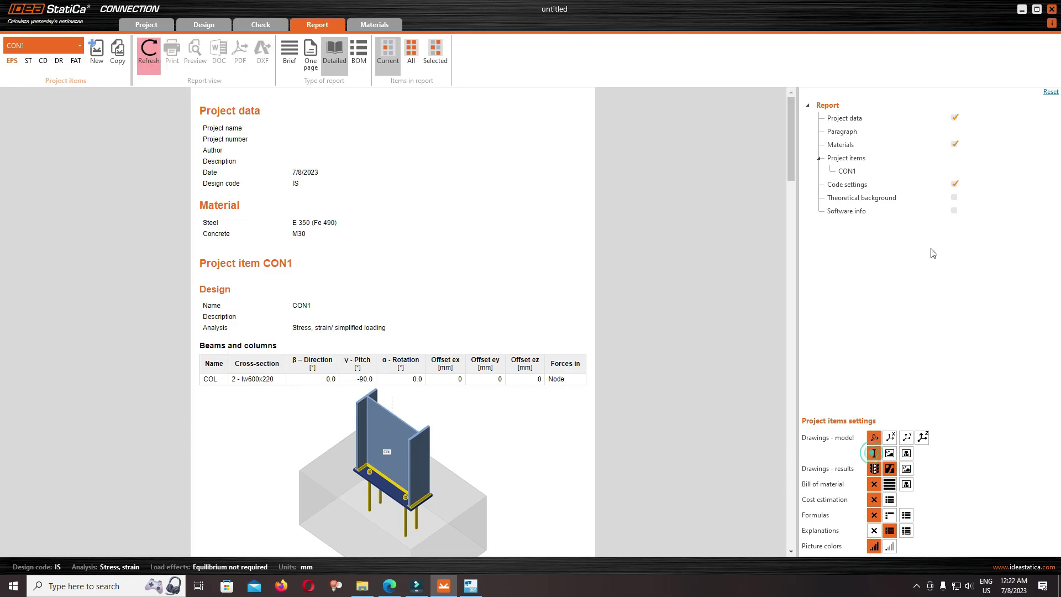
click(955, 198)
click(147, 61)
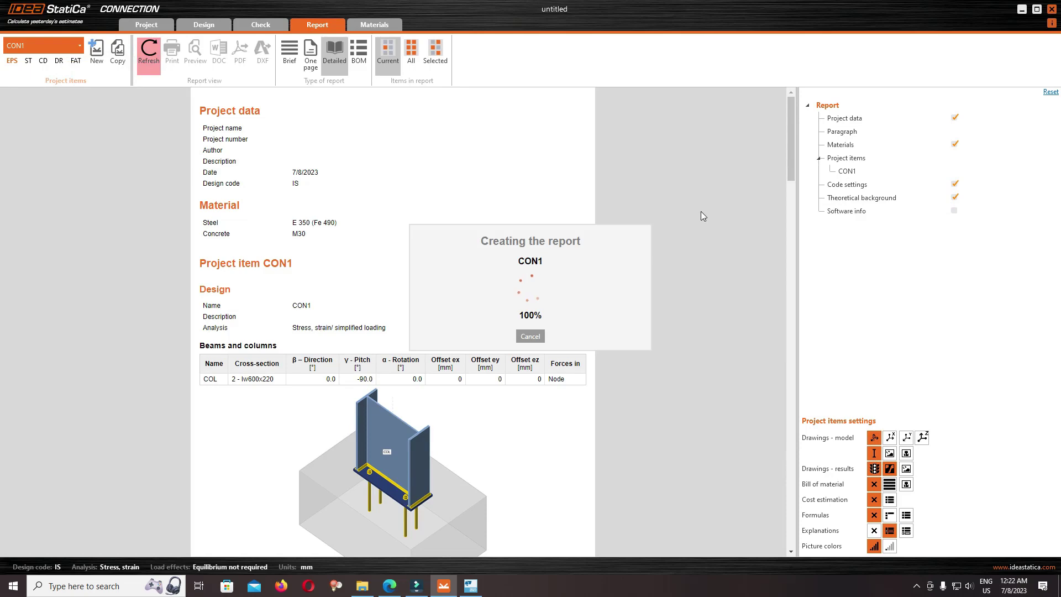
drag(791, 121, 781, 94)
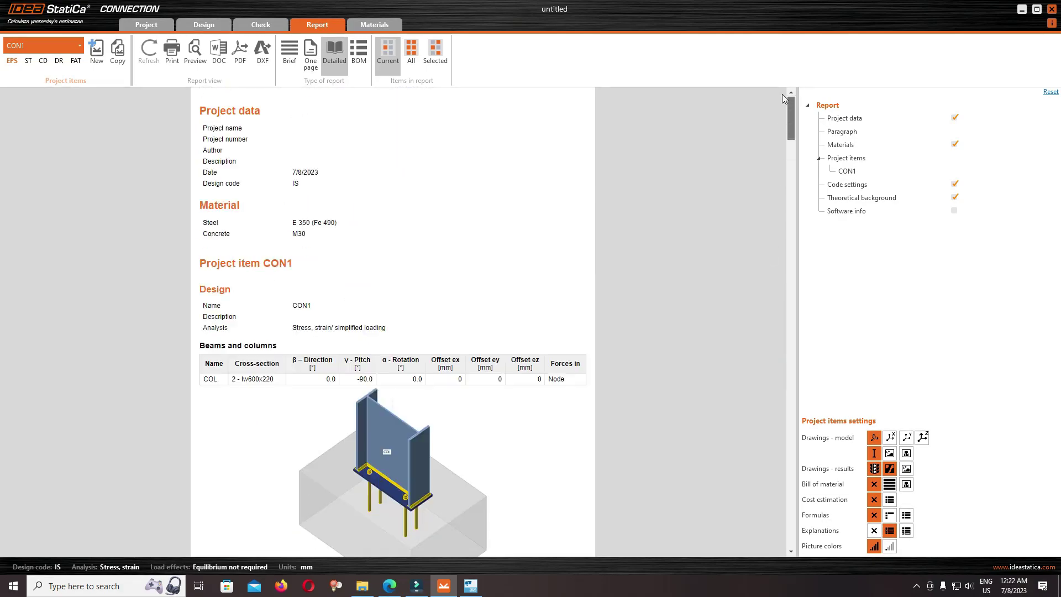
click(916, 586)
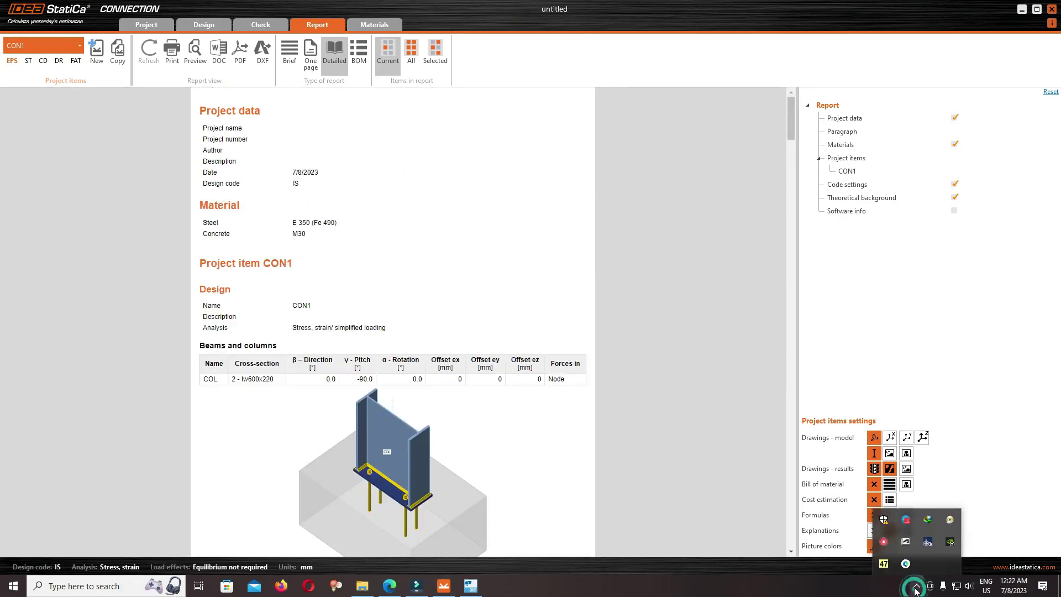
right_click(884, 543)
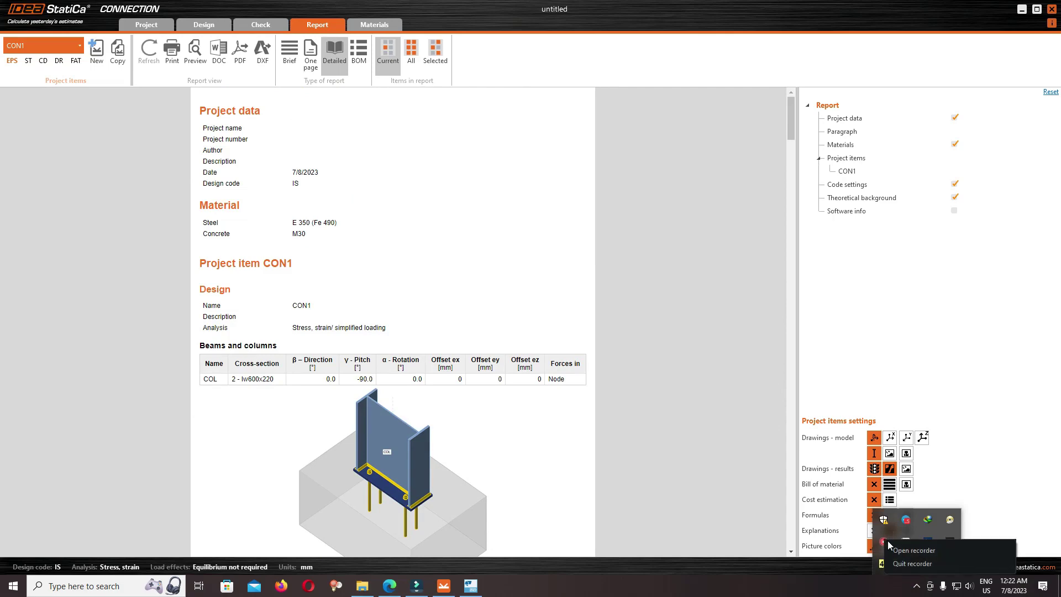
click(912, 564)
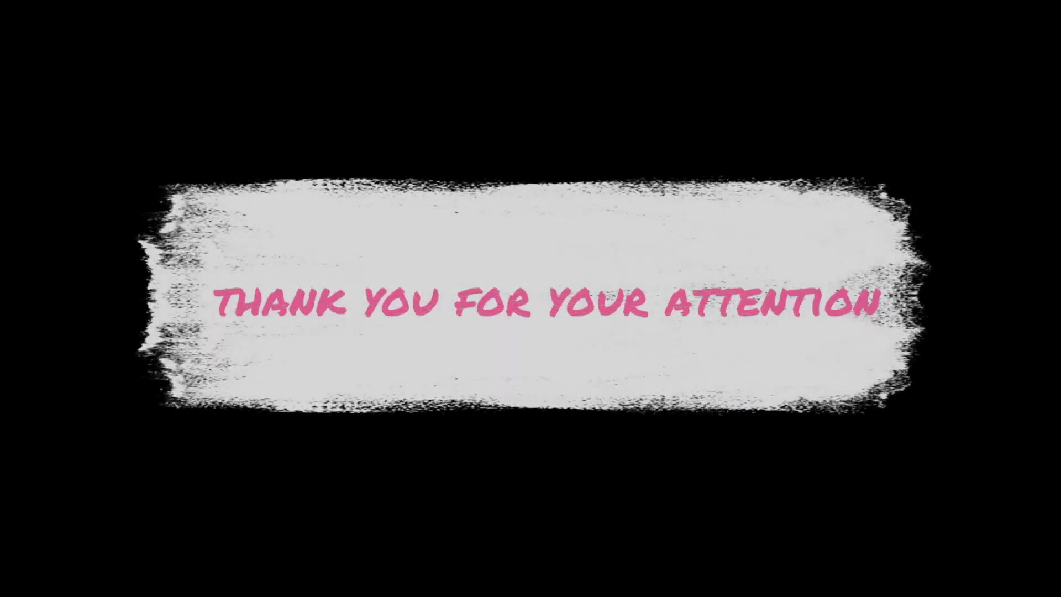